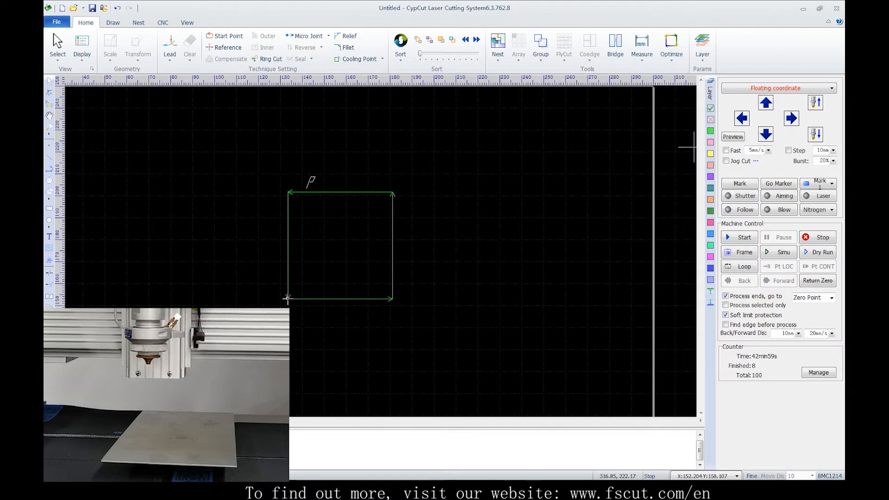
- Look through the available coordinate system options and bring the whole working area into view
{"action": "left_click", "coordinate": [778, 88]}
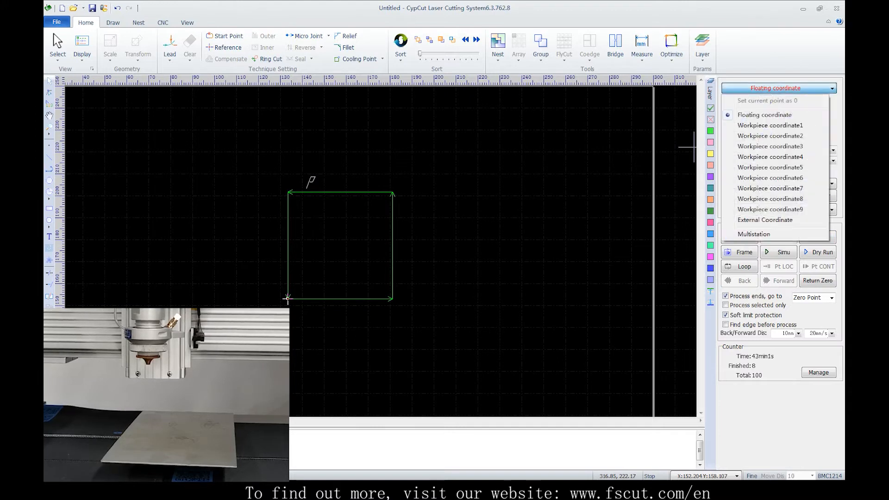
{"action": "key", "text": "Escape"}
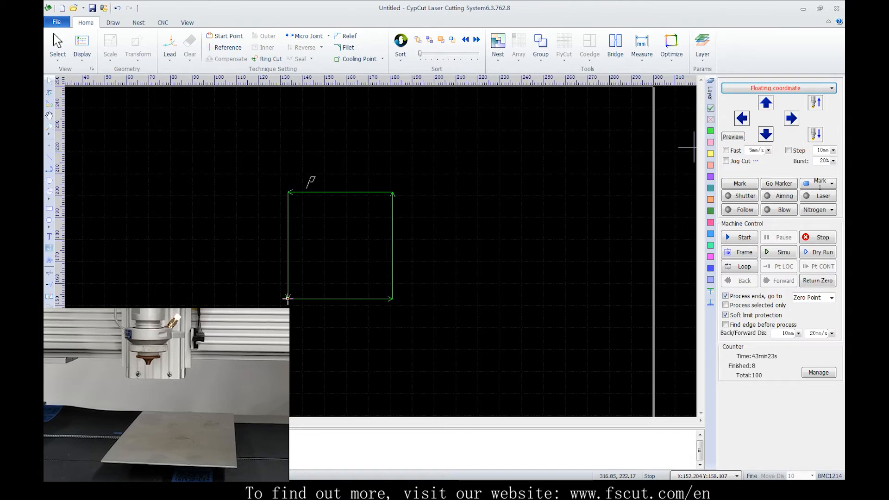
{"action": "scroll", "coordinate": [533, 208], "scroll_direction": "down", "scroll_amount": 2}
{"action": "middle_click_drag", "start_coordinate": [491, 195], "coordinate": [466, 172]}
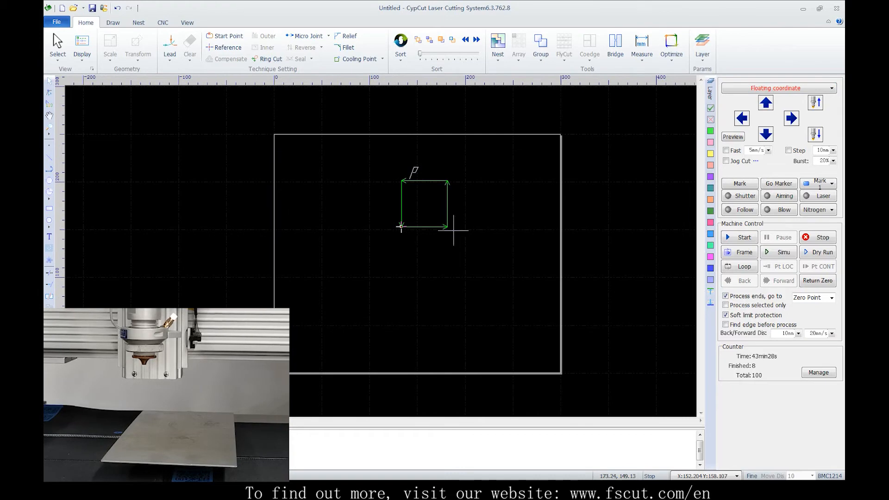
- Enable fast jogging and jog the laser head below the square to about X 150, Y 125
{"action": "left_click", "coordinate": [741, 118]}
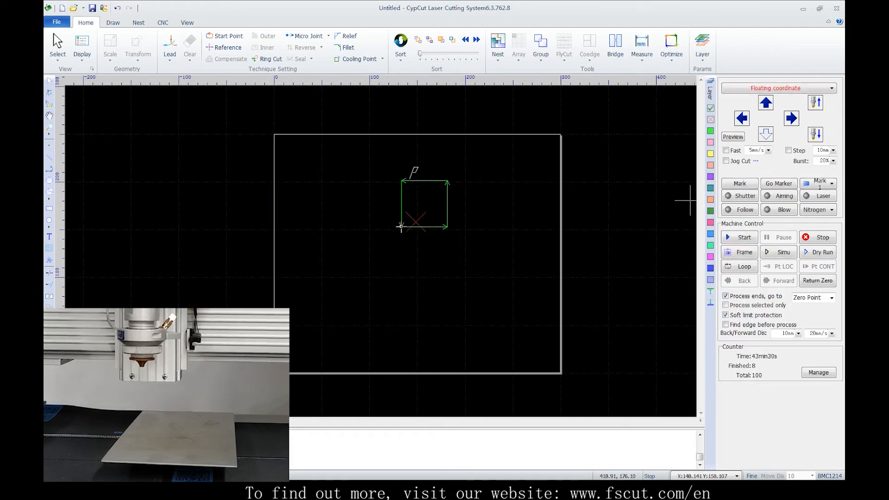
{"action": "left_click", "coordinate": [725, 150]}
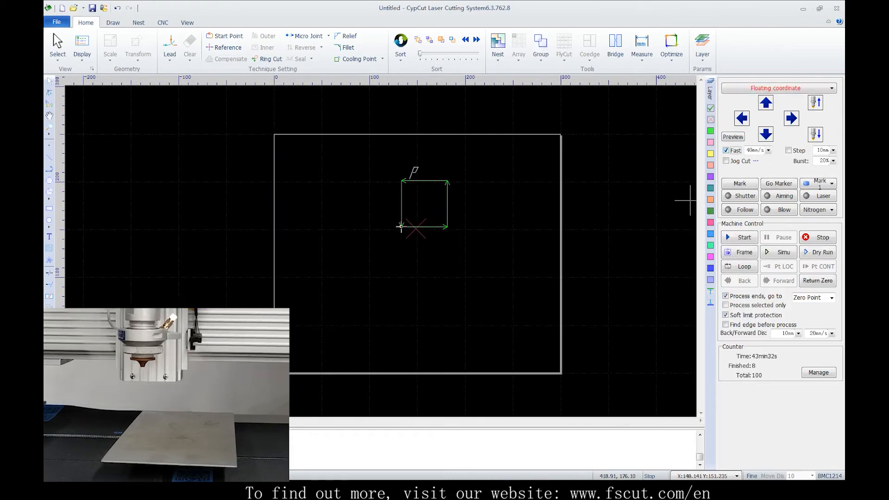
{"action": "left_click", "coordinate": [765, 134]}
{"action": "left_click", "coordinate": [741, 118]}
{"action": "key", "text": "Right"}
{"action": "key", "text": "Up"}
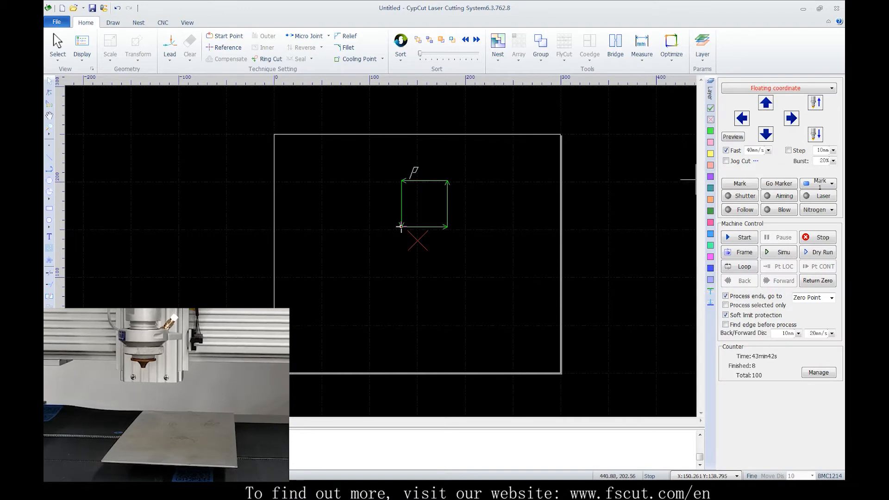
{"action": "key", "text": "Down"}
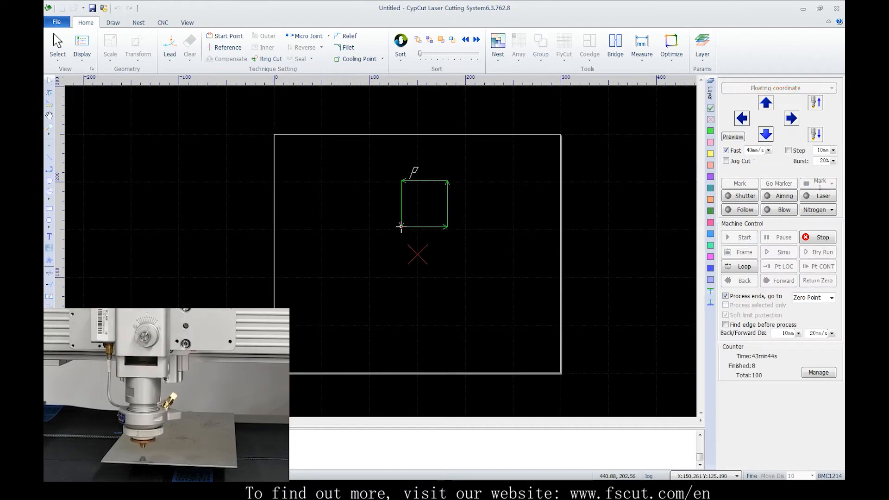
- Process the square from the current laser head position using the floating coordinate
{"action": "key", "text": "F2"}
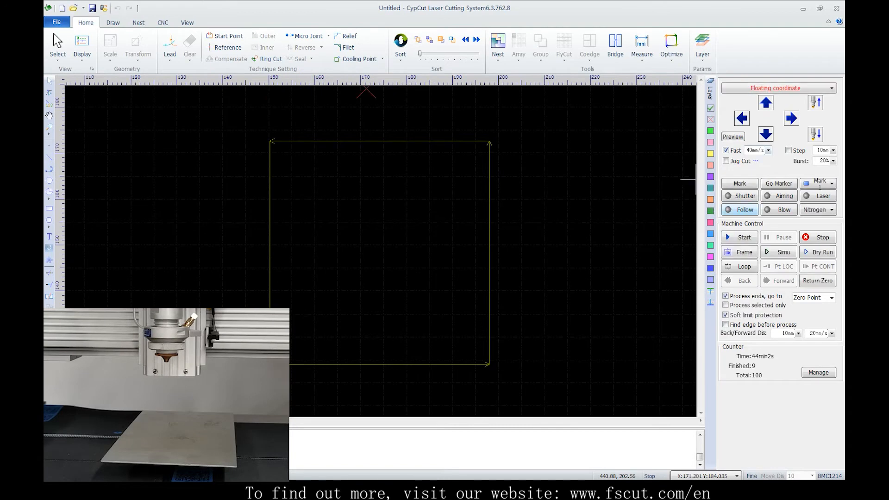
{"action": "left_click", "coordinate": [739, 237]}
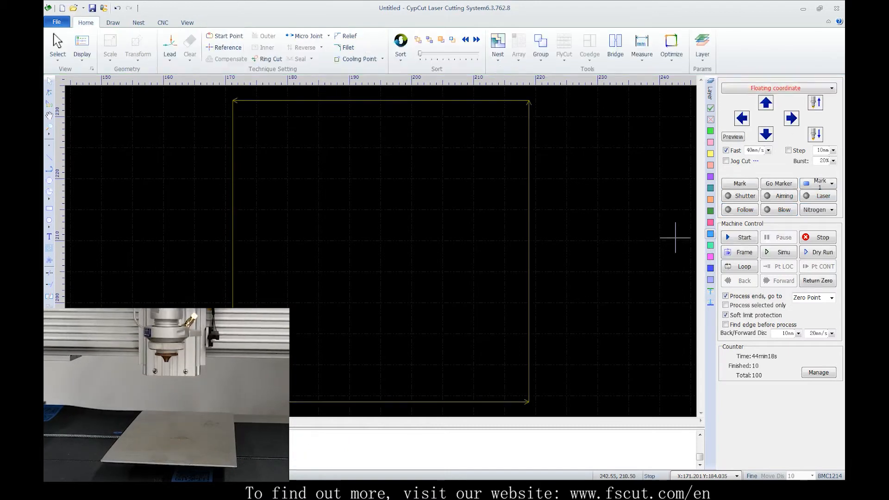
- Switch to Workpiece coordinate1, jog the head to about X 154.5, Y 166, and set that point as its zero
{"action": "left_click", "coordinate": [778, 88]}
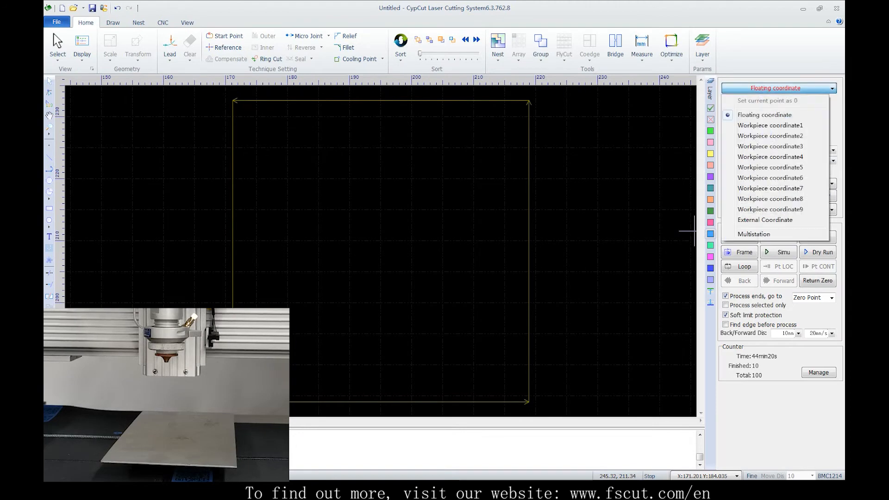
{"action": "left_click", "coordinate": [769, 125]}
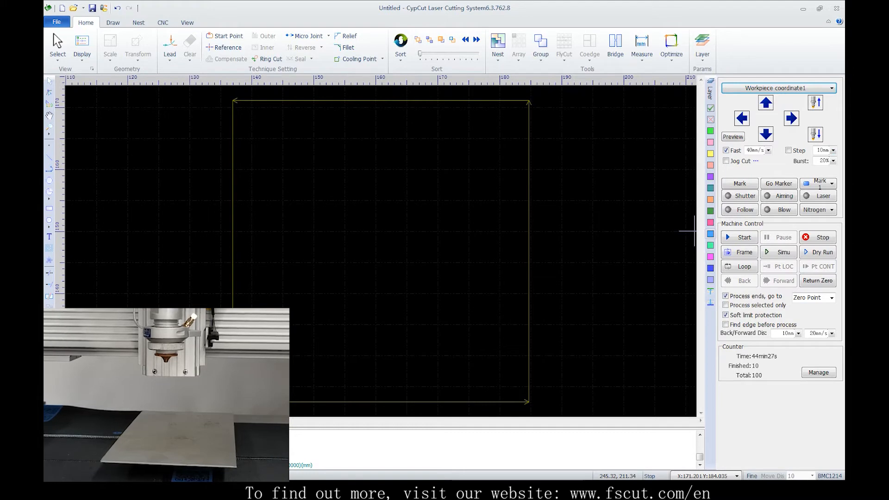
{"action": "key", "text": "Left"}
{"action": "key", "text": "Down"}
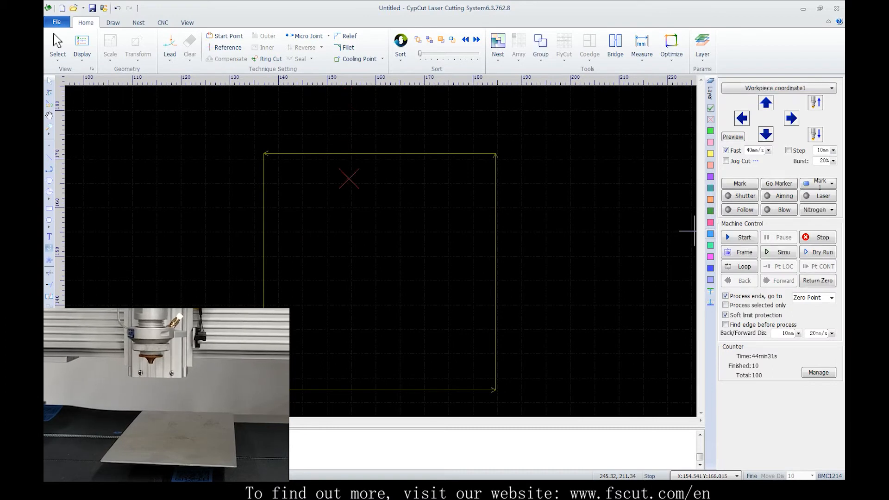
{"action": "left_click", "coordinate": [778, 88]}
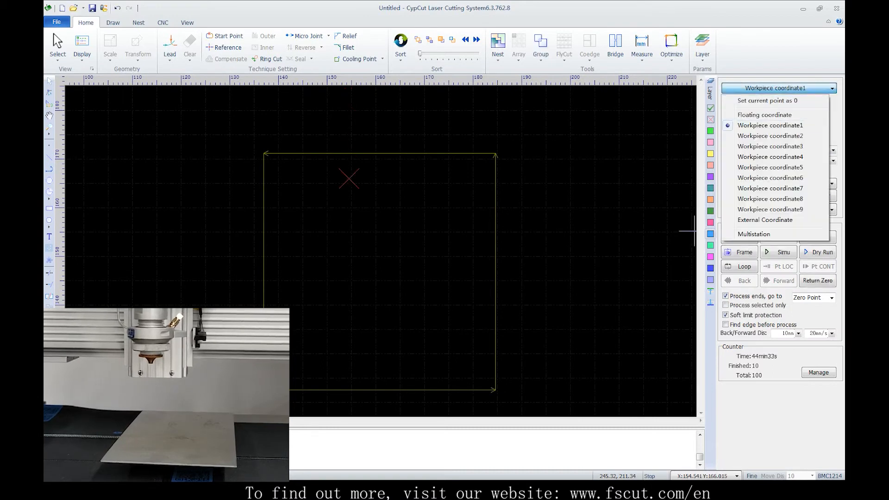
{"action": "left_click", "coordinate": [767, 100]}
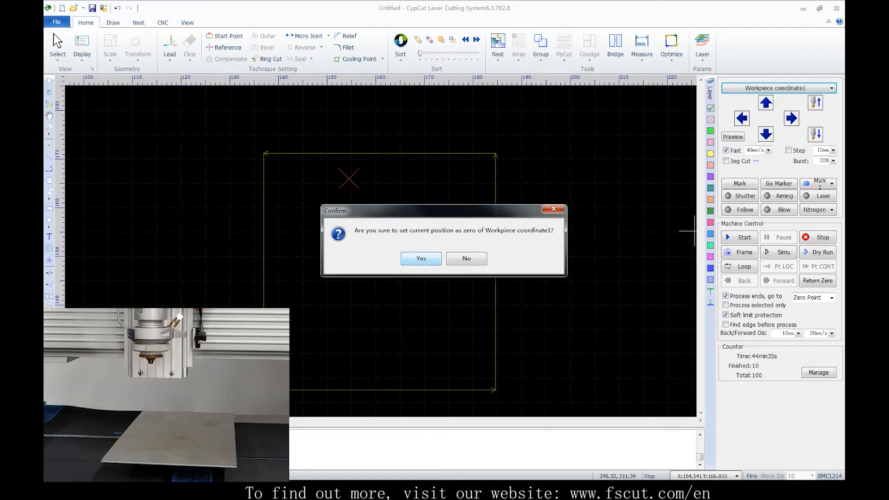
{"action": "left_click", "coordinate": [421, 258]}
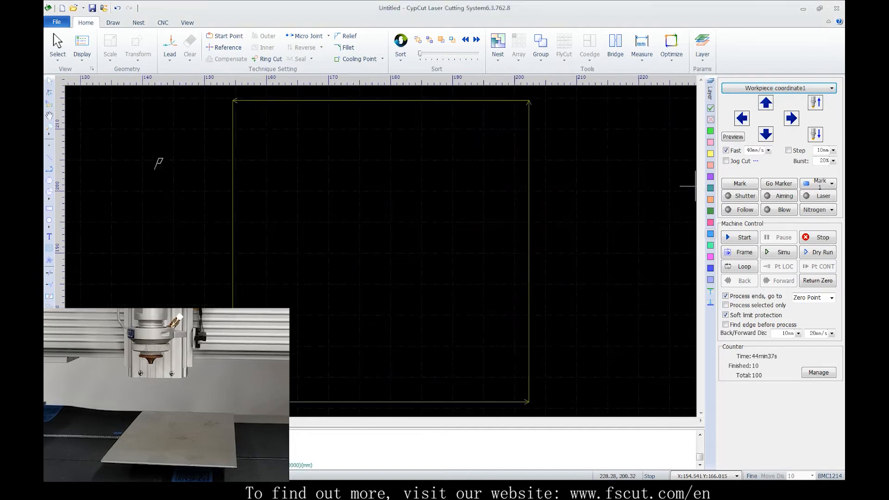
- Jog the head down to about Y 117.7 and start processing the square from the Workpiece coordinate1 zero
{"action": "left_click", "coordinate": [778, 88]}
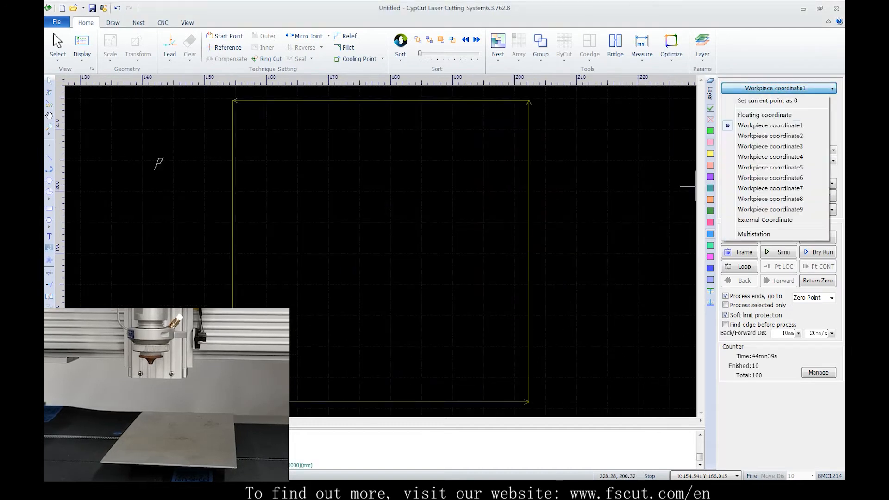
{"action": "key", "text": "Escape"}
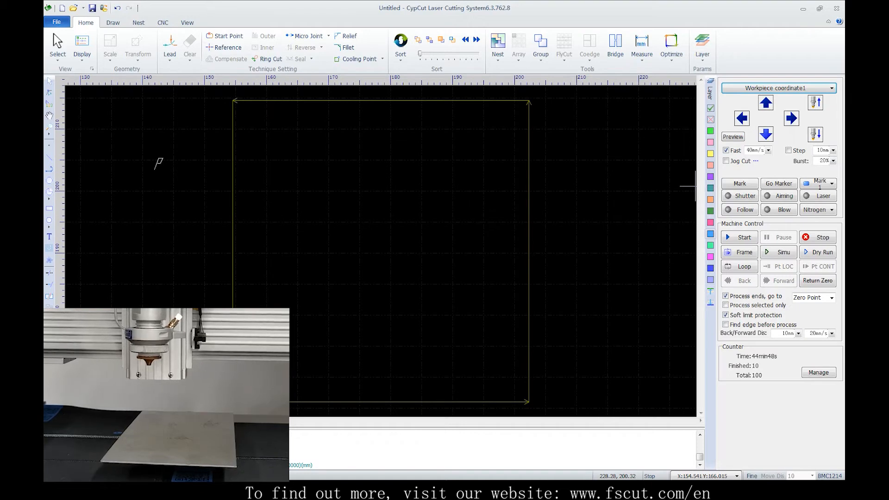
{"action": "left_click", "coordinate": [765, 134]}
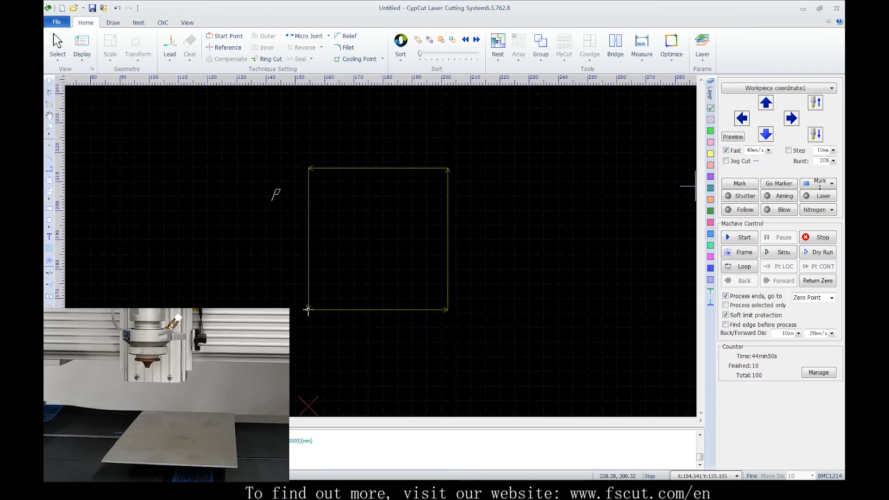
{"action": "left_click", "coordinate": [765, 134]}
{"action": "left_click", "coordinate": [765, 134]}
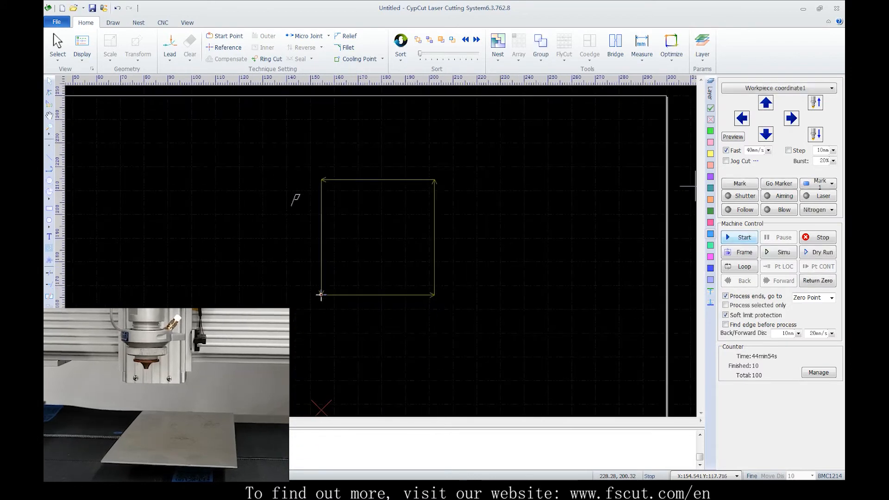
{"action": "left_click", "coordinate": [739, 237]}
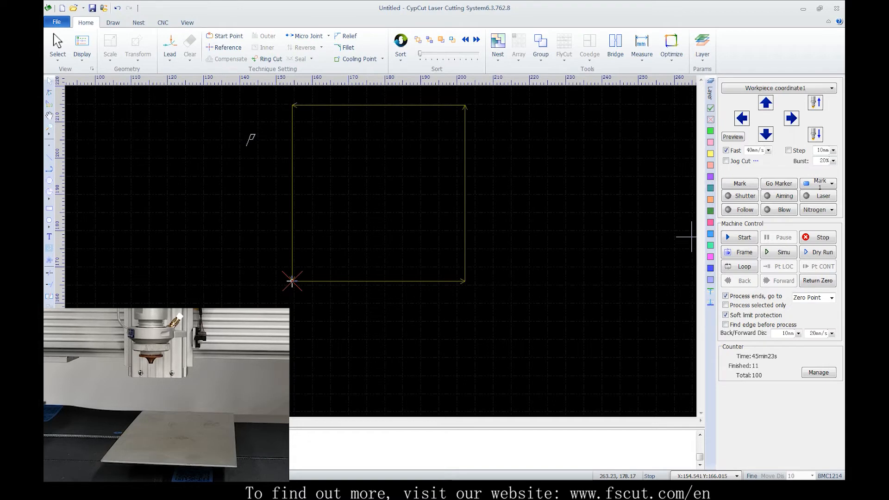
- Switch back to Floating coordinate and jog the head left, down and right to about X 152.4, Y 164.9
{"action": "left_click", "coordinate": [778, 88]}
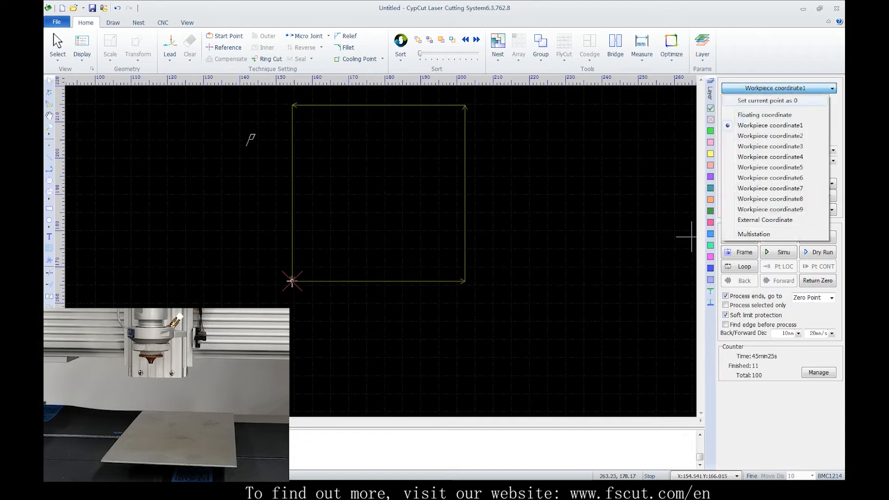
{"action": "left_click", "coordinate": [764, 116]}
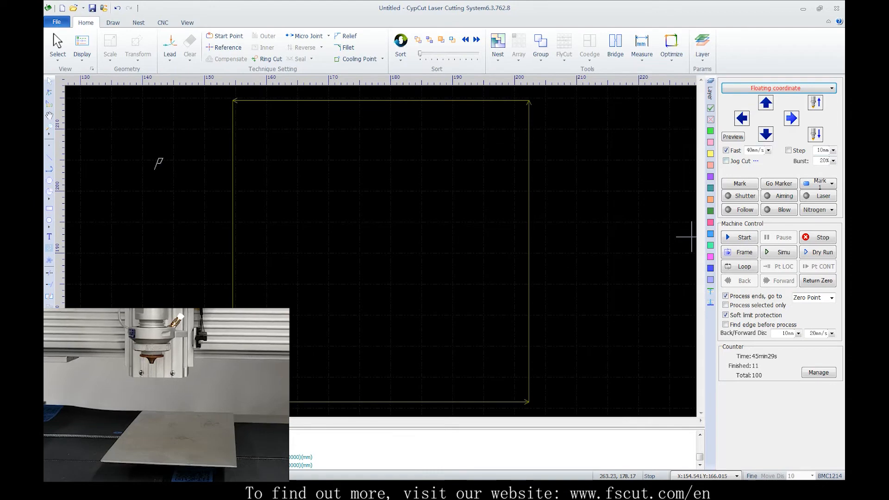
{"action": "key", "text": "Left"}
{"action": "key", "text": "Left"}
{"action": "key", "text": "Left"}
{"action": "key", "text": "Down"}
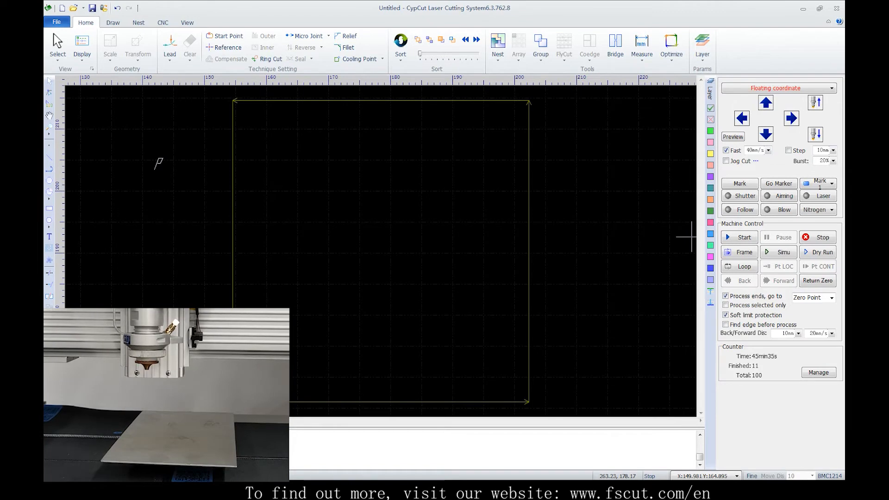
{"action": "key", "text": "Left"}
{"action": "key", "text": "Right"}
{"action": "key", "text": "Left"}
{"action": "key", "text": "Right"}
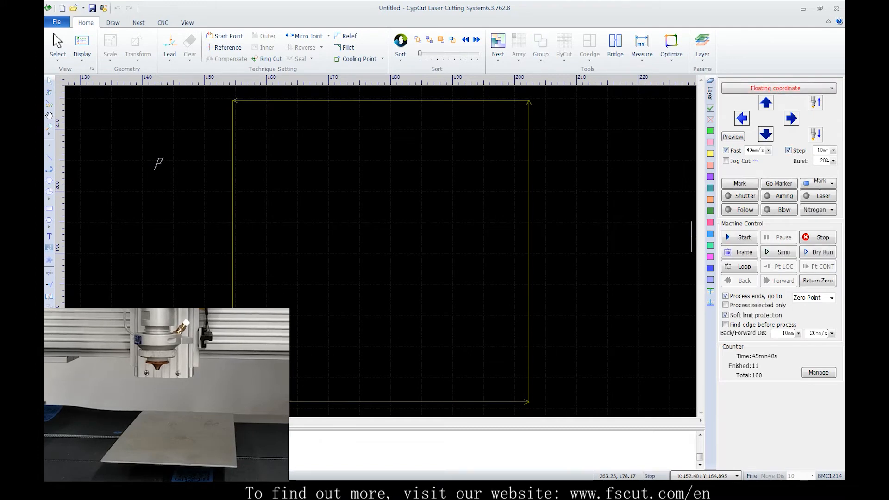
- Turn off fast jogging, jog the head left by one 10 mm step, and turn step mode off
{"action": "left_click", "coordinate": [726, 150]}
{"action": "left_click", "coordinate": [741, 118]}
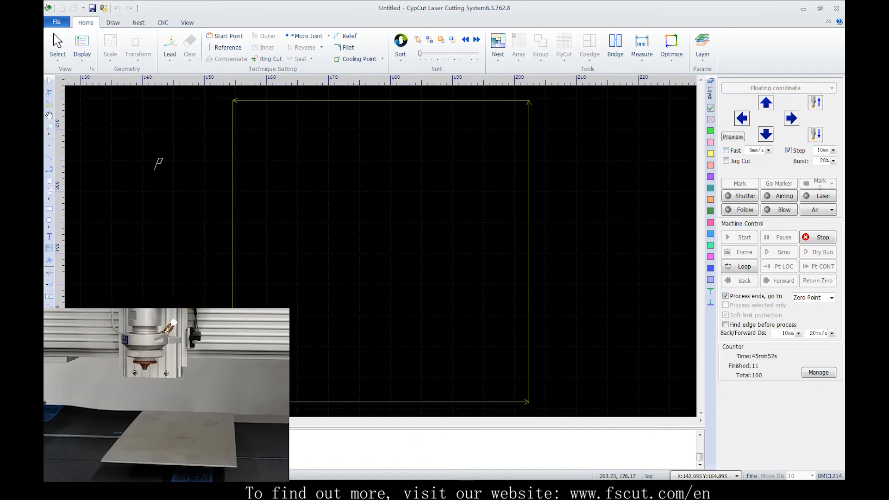
{"action": "left_click", "coordinate": [788, 150]}
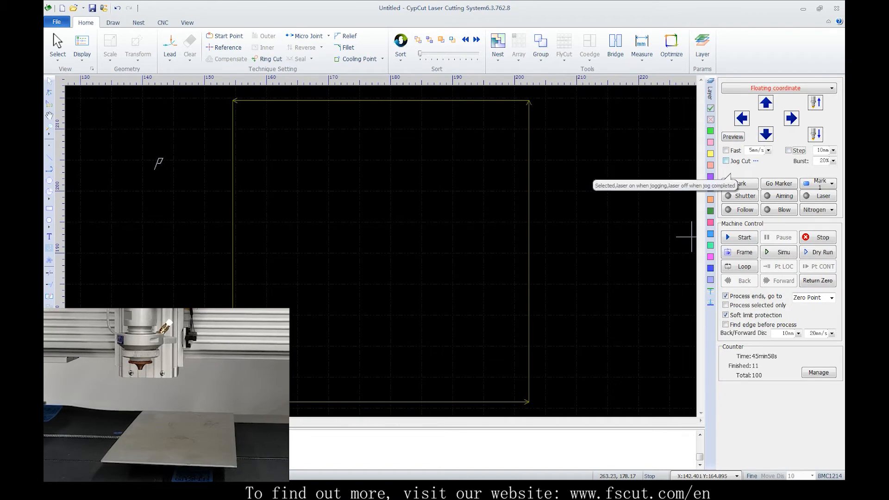
- Enable Jog Cut and jog the head right to about X 161.9 with the laser on
{"action": "left_click", "coordinate": [726, 160]}
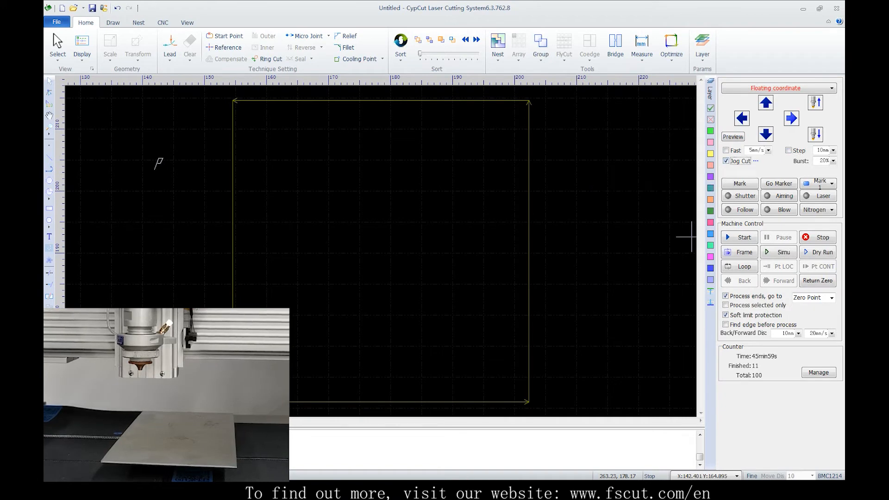
{"action": "left_click", "coordinate": [791, 118]}
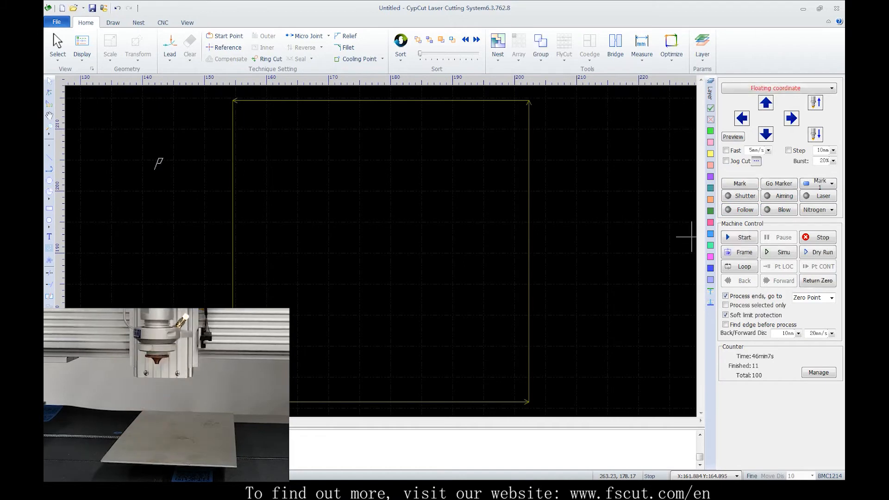
- Review the laser parameters used when jogging and the burst power percentage
{"action": "left_click", "coordinate": [756, 161]}
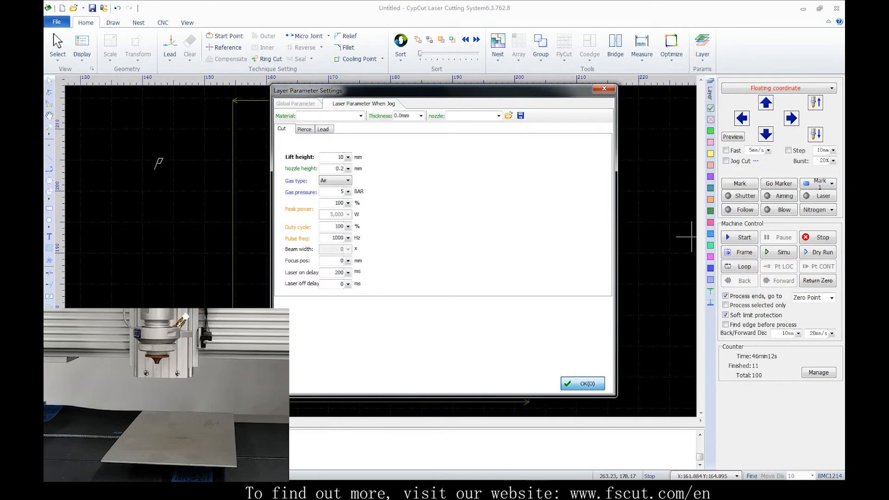
{"action": "left_click", "coordinate": [582, 383]}
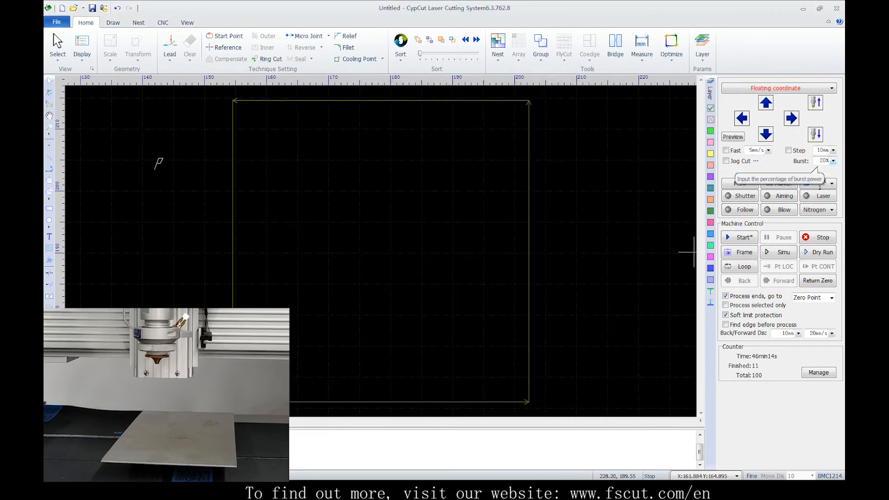
{"action": "left_click_drag", "start_coordinate": [819, 160], "coordinate": [823, 161]}
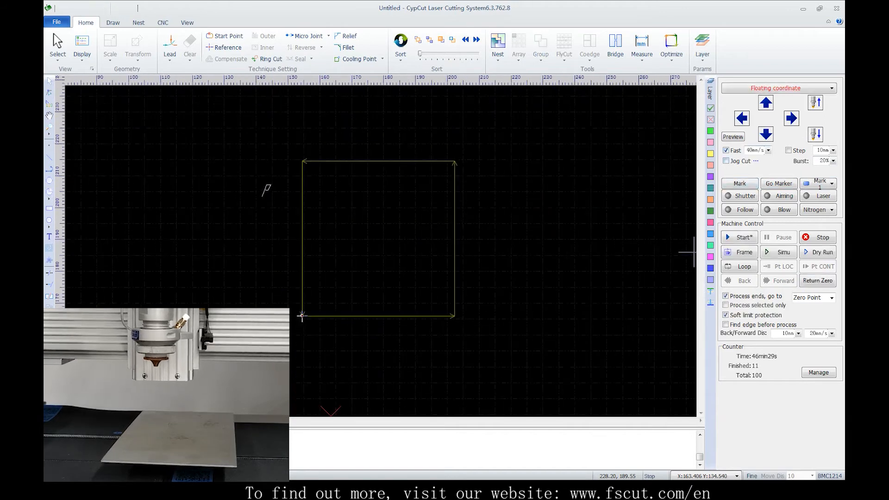
- Save the current head position at about X 163.4, Y 134.5 as Mark 1
{"action": "left_click", "coordinate": [739, 183]}
{"action": "scroll", "coordinate": [443, 259], "scroll_direction": "down", "scroll_amount": 4}
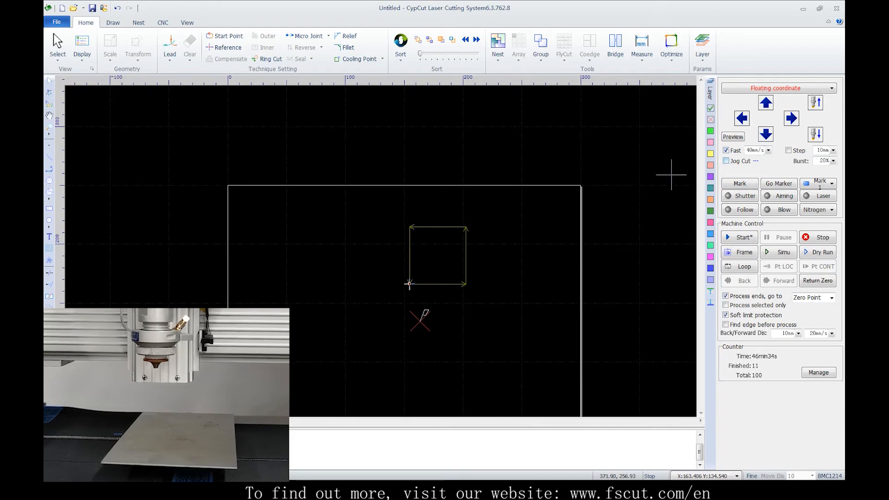
- Jog the head up and left to about X 138.6, Y 177.6, and return it to Mark 1
{"action": "left_click", "coordinate": [766, 102]}
{"action": "key", "text": "Left"}
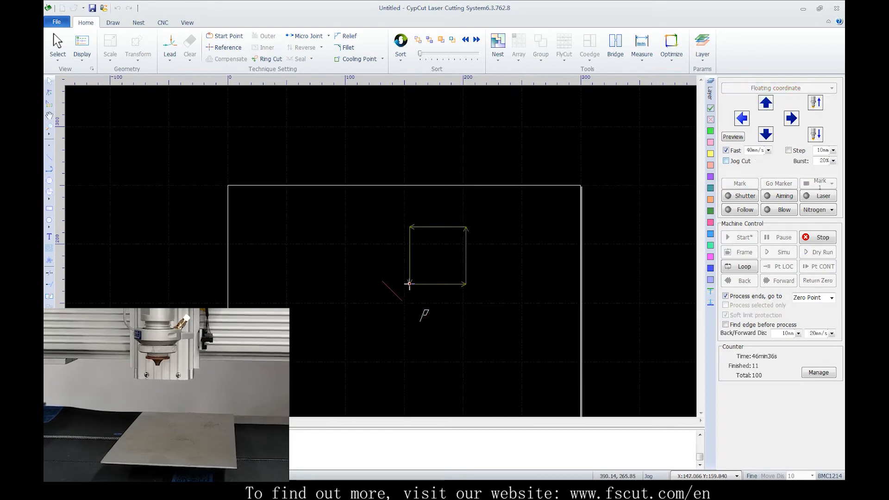
{"action": "key", "text": "Up"}
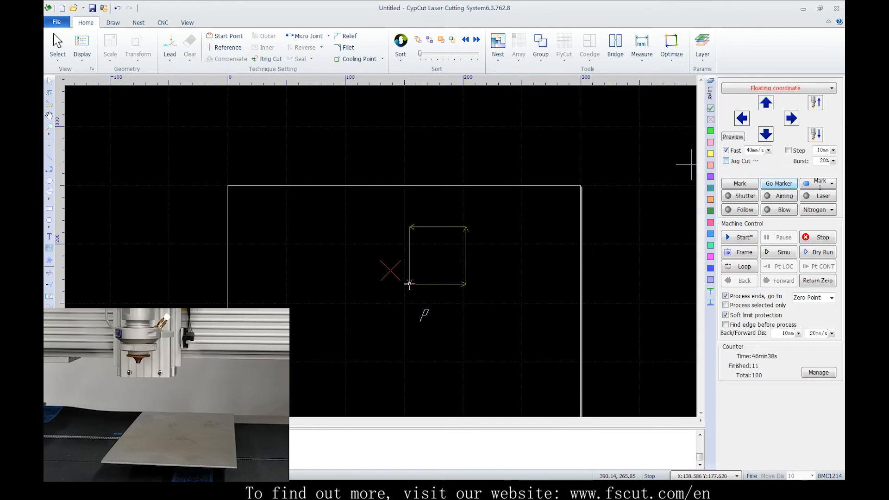
{"action": "left_click", "coordinate": [778, 184]}
{"action": "middle_click_drag", "start_coordinate": [468, 304], "coordinate": [482, 237]}
{"action": "scroll", "coordinate": [482, 236], "scroll_direction": "down", "scroll_amount": 1}
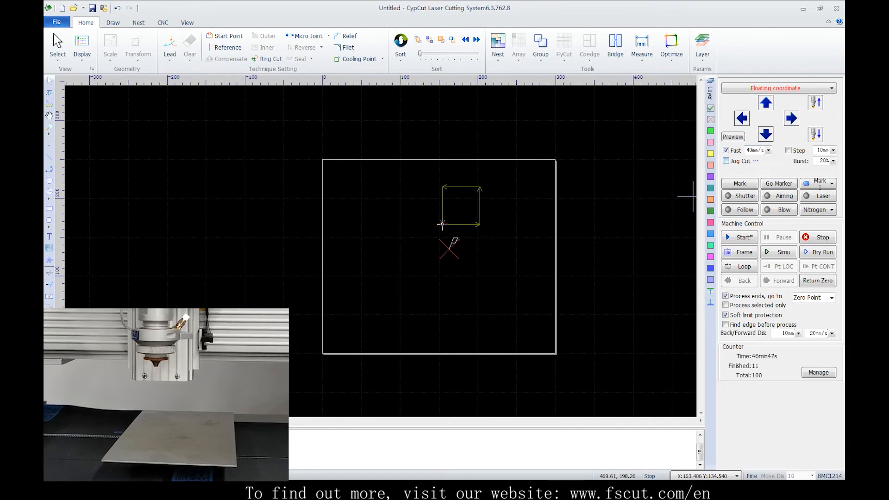
- Check the available position markers, jog the head to about X 134.2, Y 123.6, and frame the part from there
{"action": "left_click", "coordinate": [831, 183]}
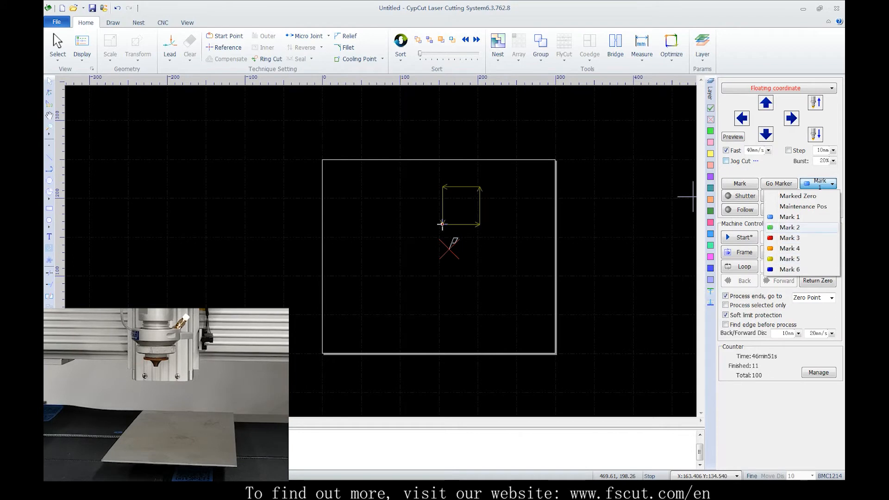
{"action": "key", "text": "Escape"}
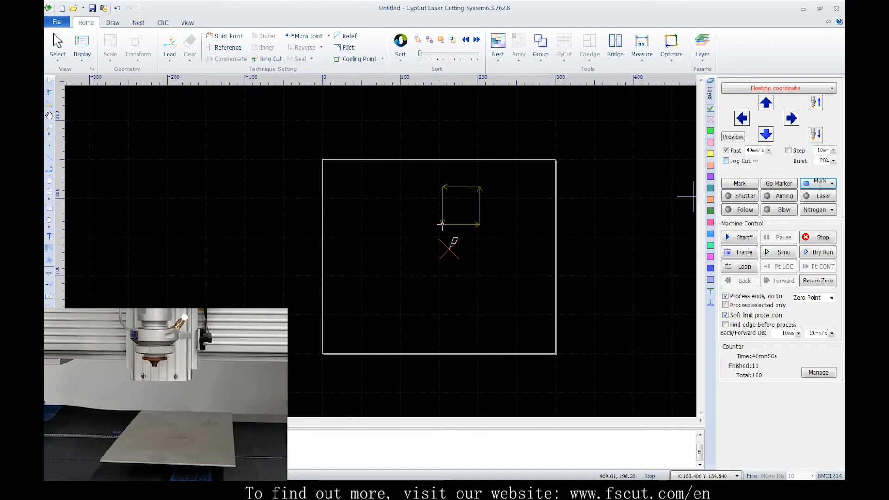
{"action": "key", "text": "Left"}
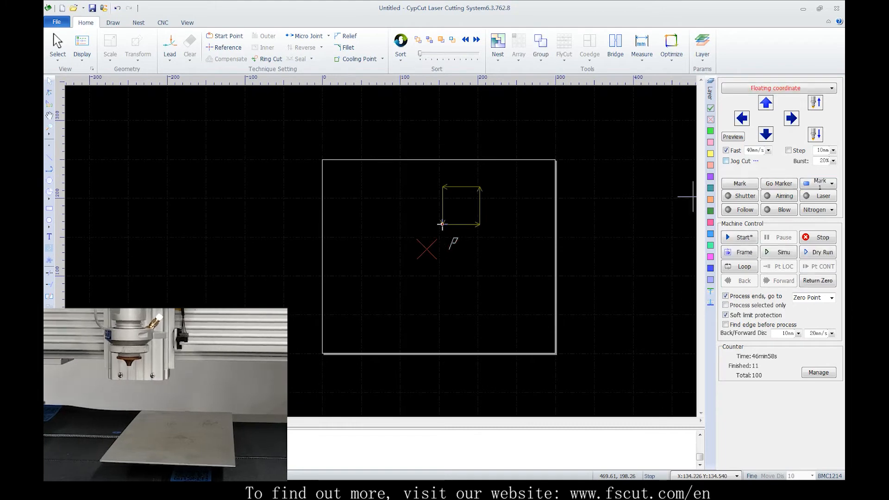
{"action": "key", "text": "Down"}
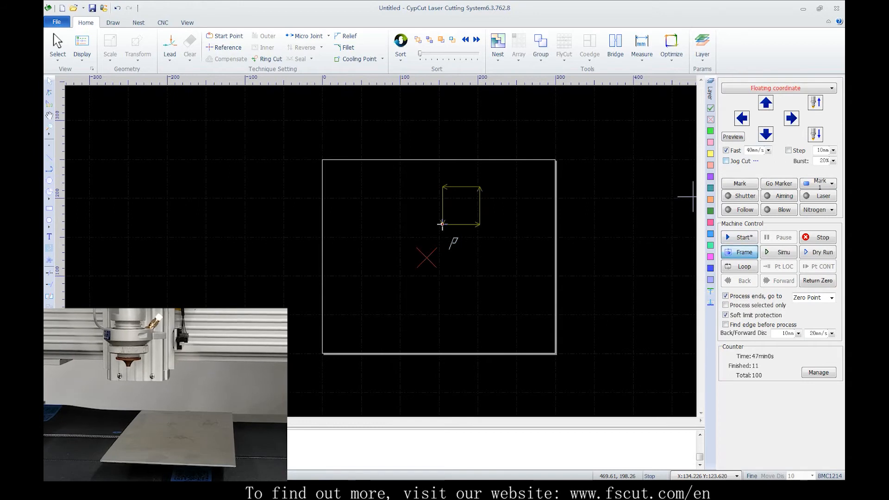
{"action": "left_click", "coordinate": [739, 251]}
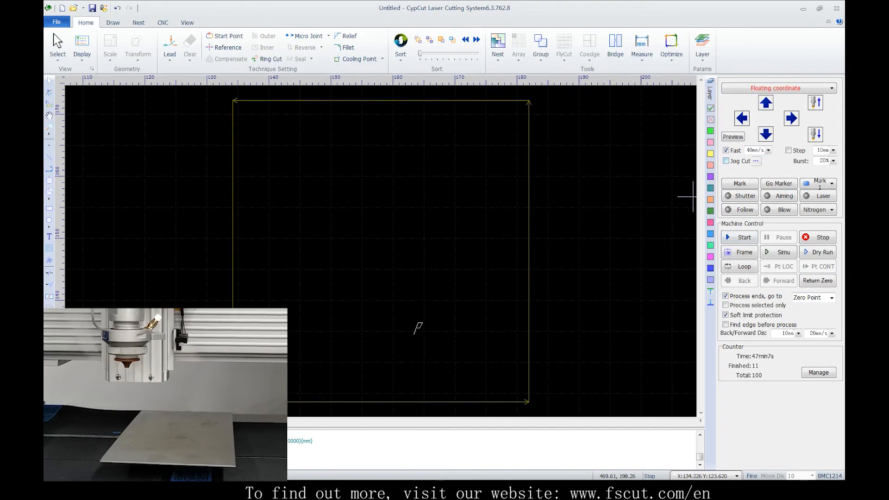
{"action": "scroll", "coordinate": [650, 201], "scroll_direction": "down", "scroll_amount": 5}
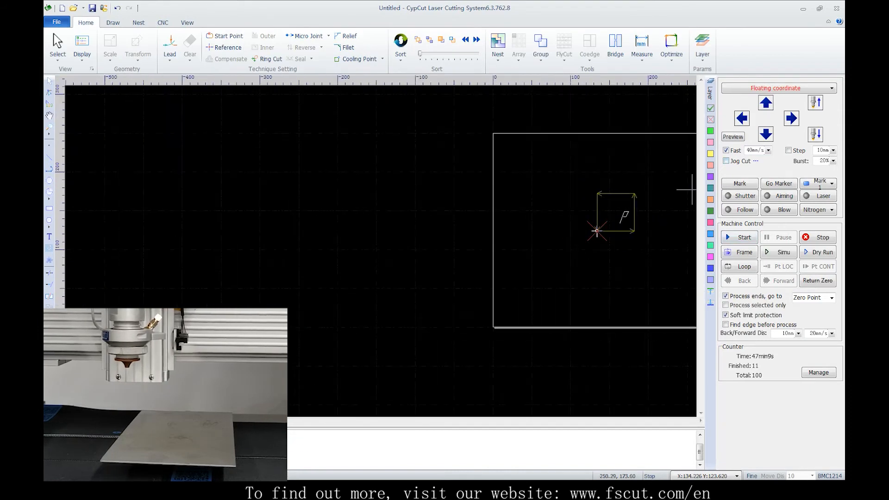
- Jog the head up and left to about X 114.2, Y 152.8, and start processing the part from there
{"action": "key", "text": "Left"}
{"action": "key", "text": "Up"}
{"action": "key", "text": "Up"}
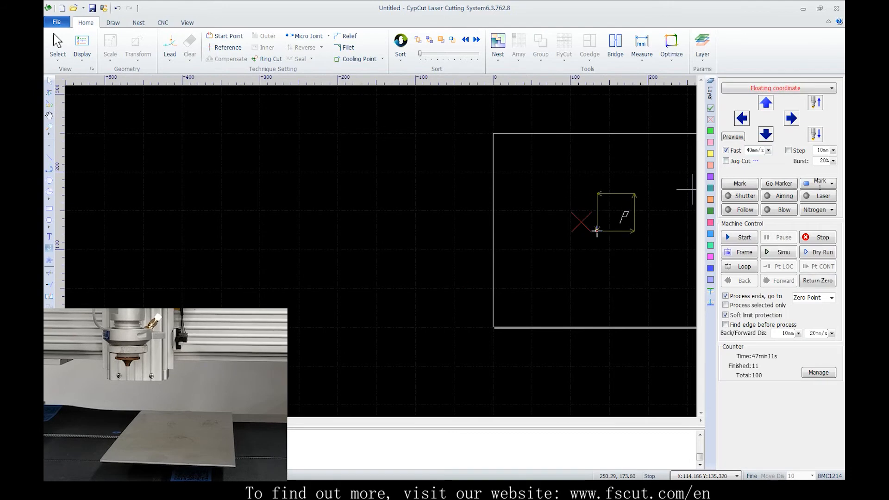
{"action": "key", "text": "Up"}
{"action": "key", "text": "F9"}
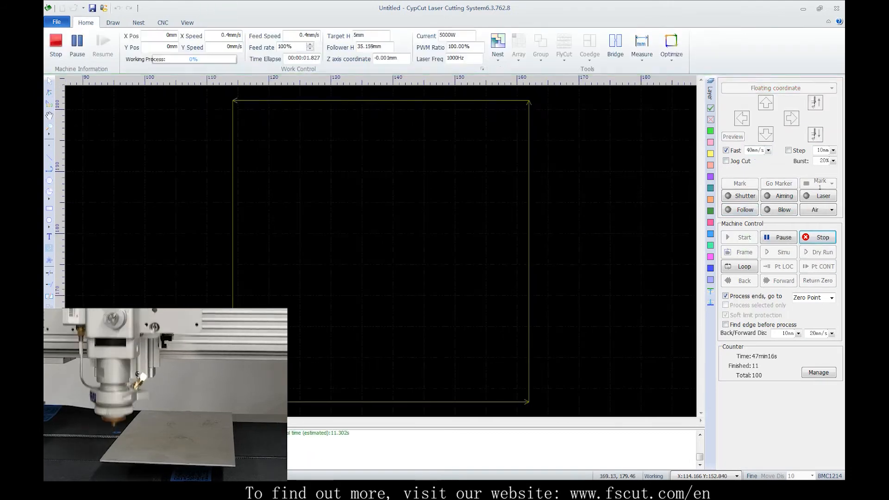
{"action": "scroll", "coordinate": [564, 261], "scroll_direction": "down", "scroll_amount": 2}
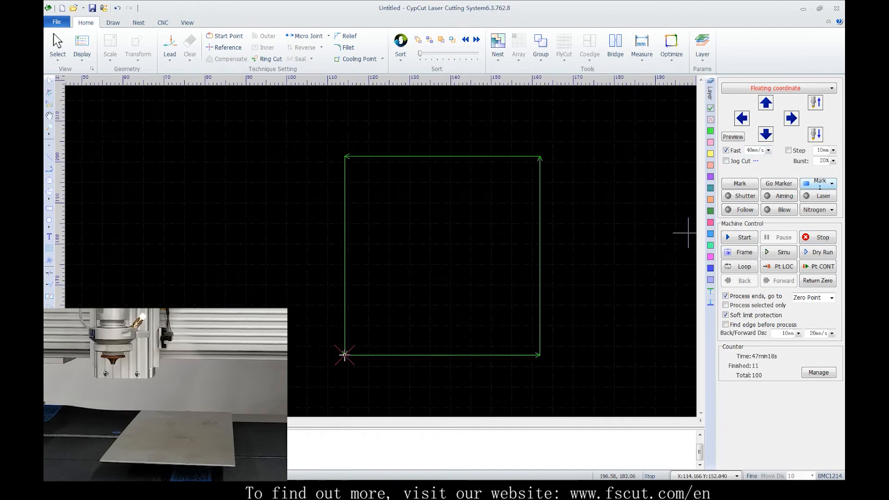
- Choose Marked Zero as the marker and send the head back to it
{"action": "left_click", "coordinate": [817, 183]}
{"action": "left_click", "coordinate": [811, 195]}
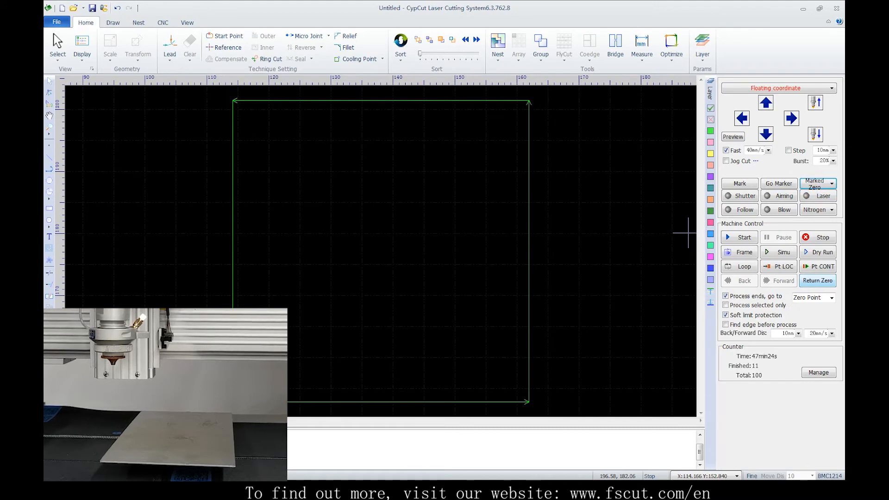
{"action": "left_click", "coordinate": [778, 183]}
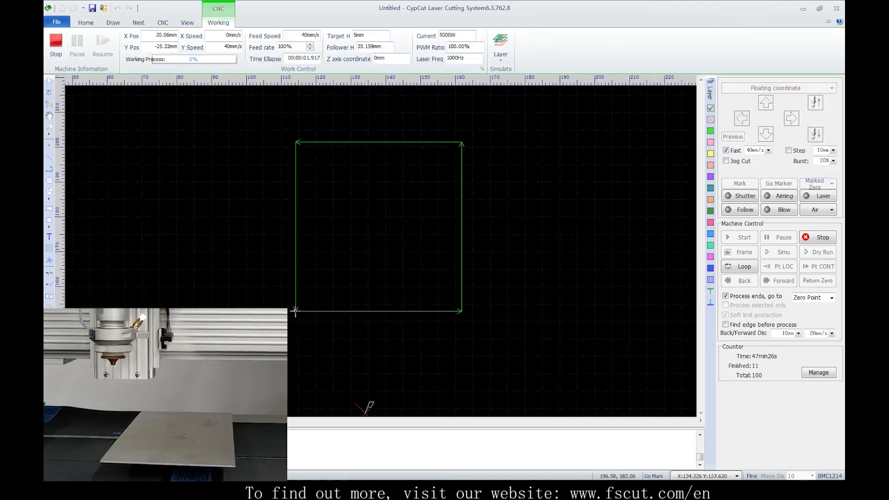
{"action": "scroll", "coordinate": [641, 229], "scroll_direction": "down", "scroll_amount": 5}
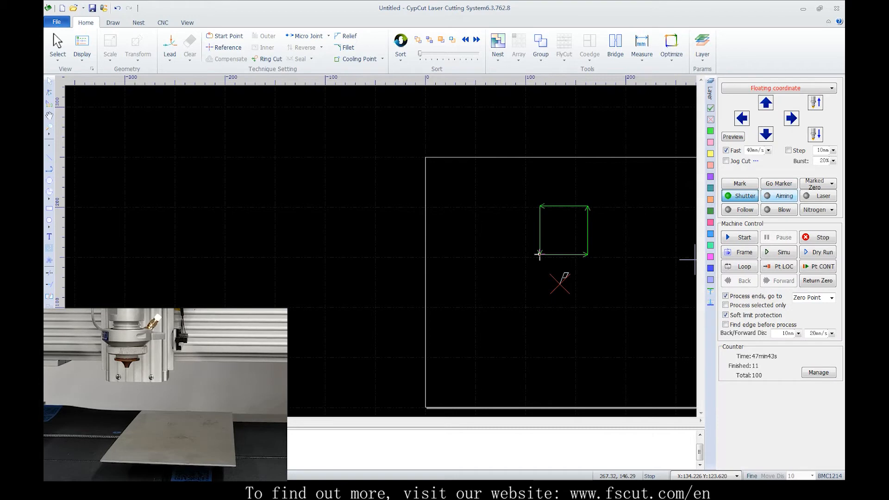
- Turn on the aiming beam and start cutting the square, then pause the run and resume it near the upper-right corner
{"action": "left_click", "coordinate": [779, 196]}
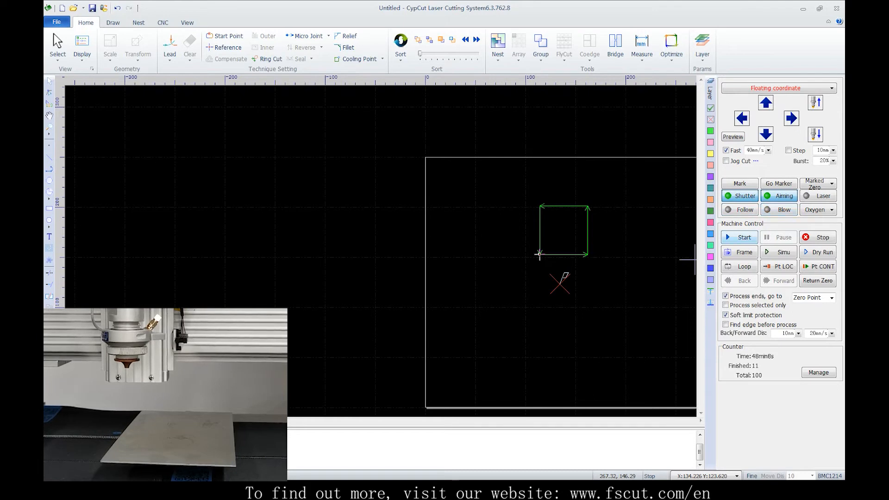
{"action": "left_click", "coordinate": [739, 237]}
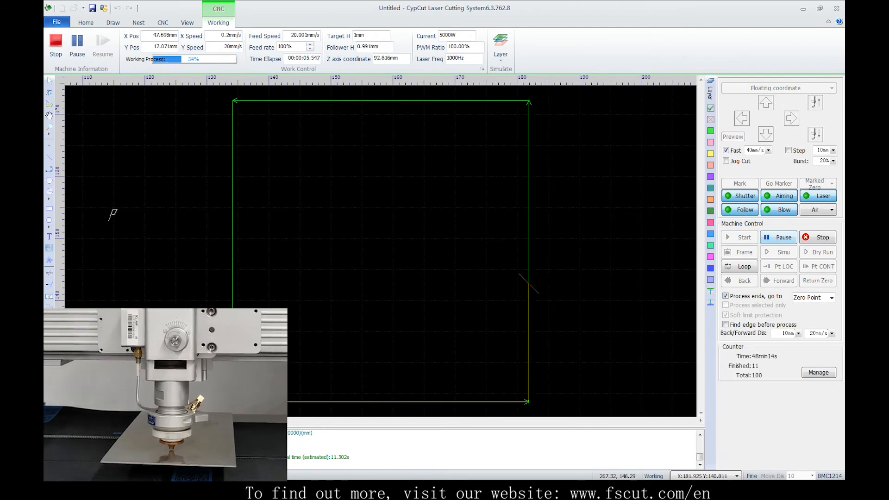
{"action": "left_click", "coordinate": [778, 237]}
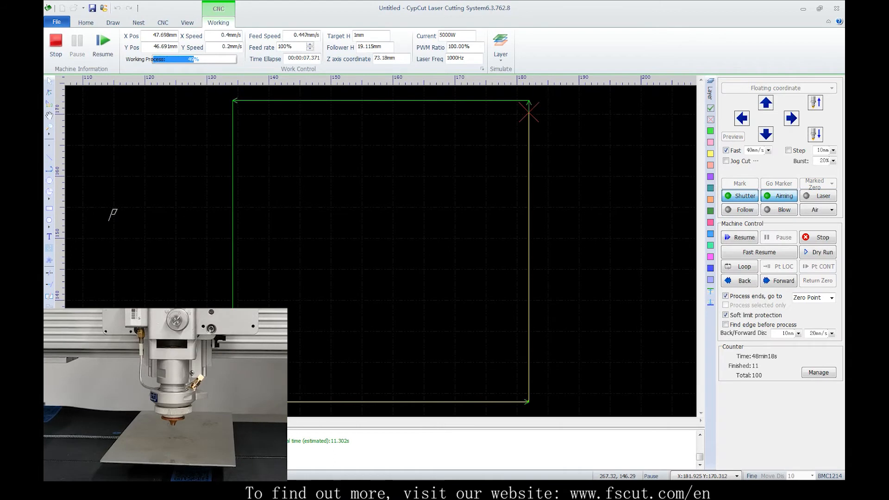
{"action": "left_click", "coordinate": [739, 237]}
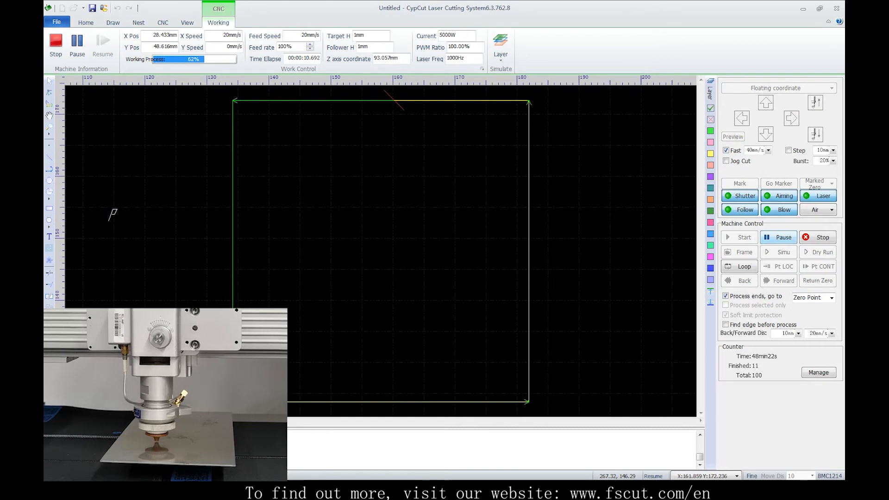
- Pause the cut on the square's upper edge, continue it with Fast Resume, and pause again on the left edge
{"action": "left_click", "coordinate": [778, 237]}
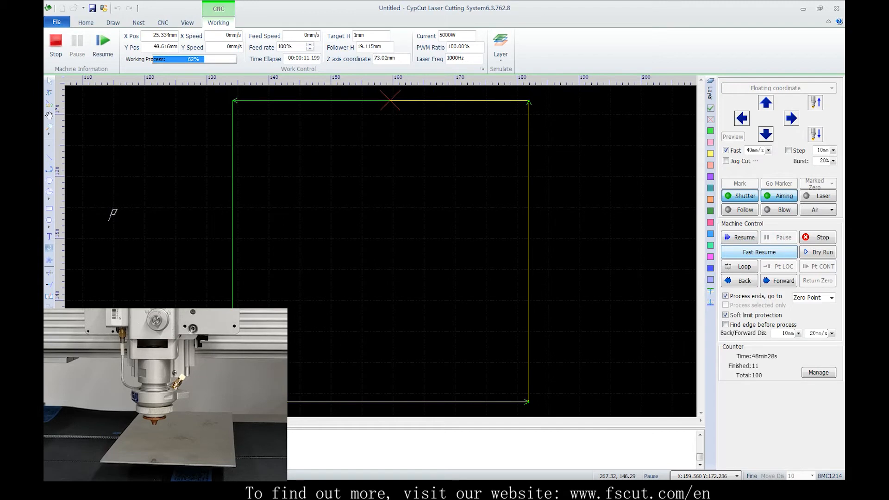
{"action": "left_click", "coordinate": [759, 252]}
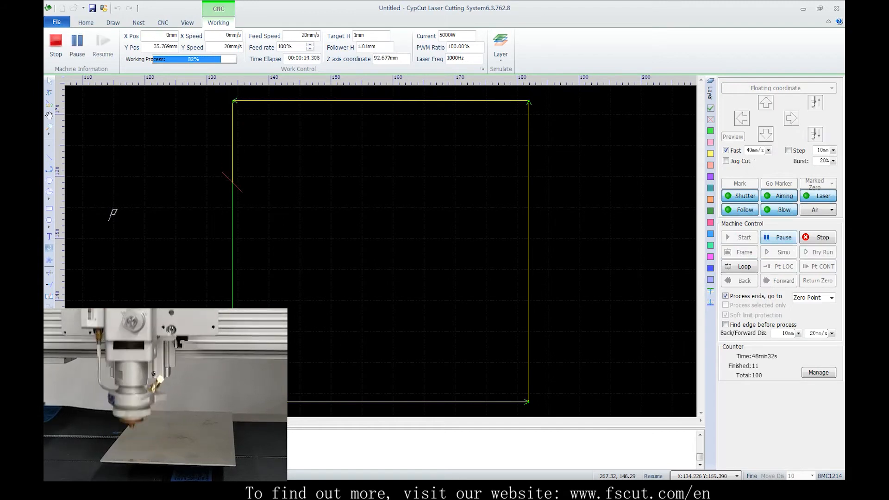
{"action": "key", "text": "Pause"}
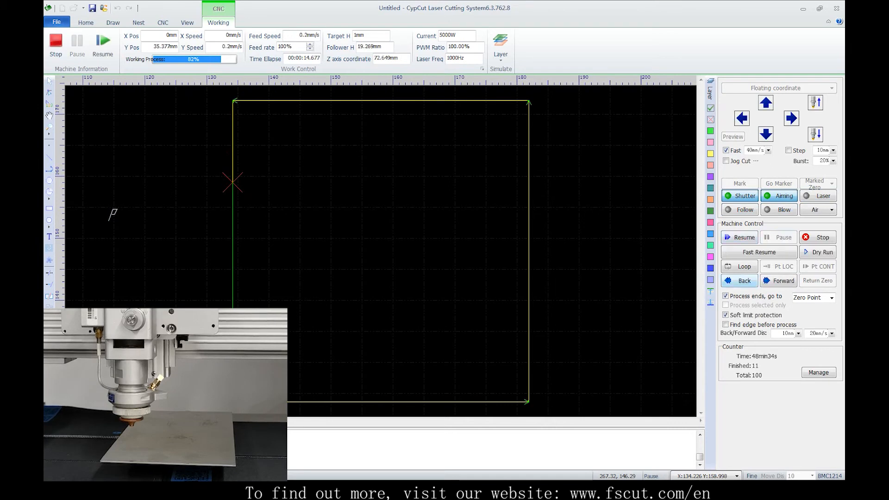
- Step the paused head back along the cut path and forward again, and open the back/forward speed for editing
{"action": "left_click", "coordinate": [739, 280]}
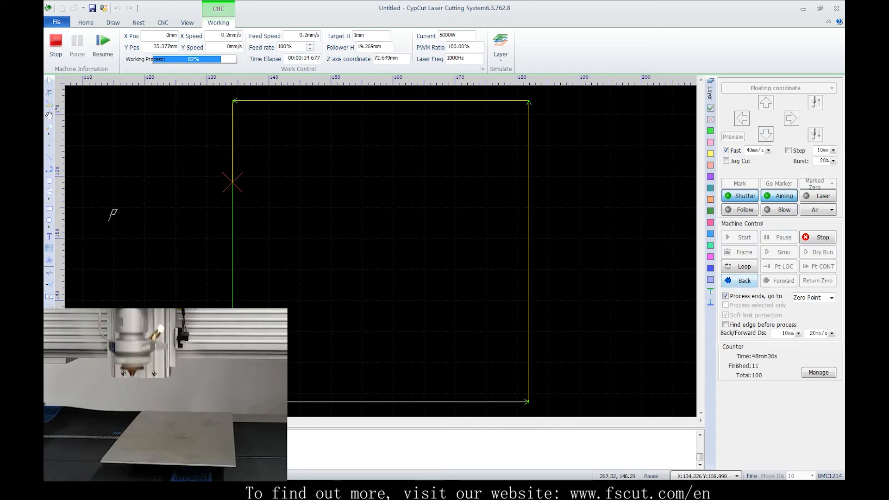
{"action": "left_click", "coordinate": [739, 281]}
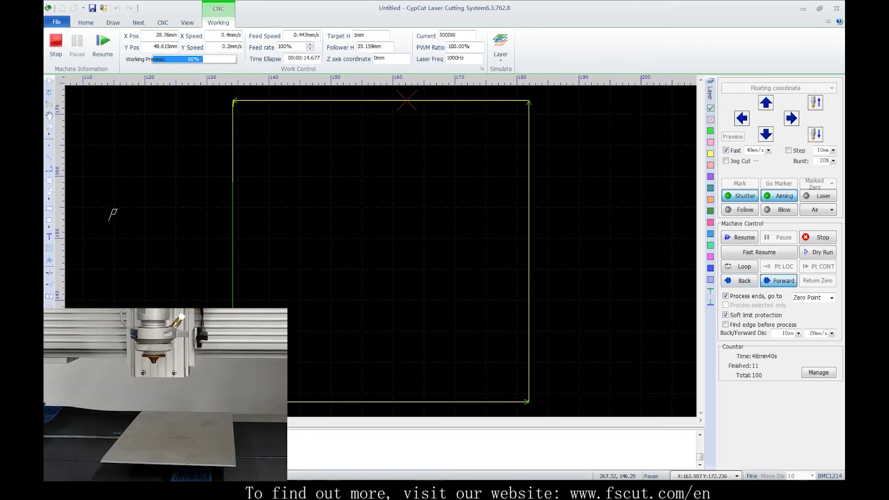
{"action": "left_click", "coordinate": [778, 280]}
{"action": "left_click", "coordinate": [778, 281]}
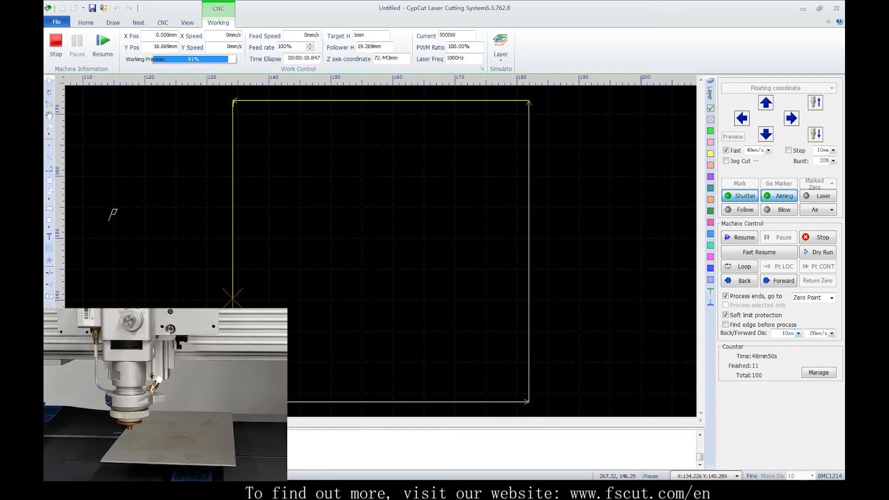
{"action": "left_click", "coordinate": [818, 333]}
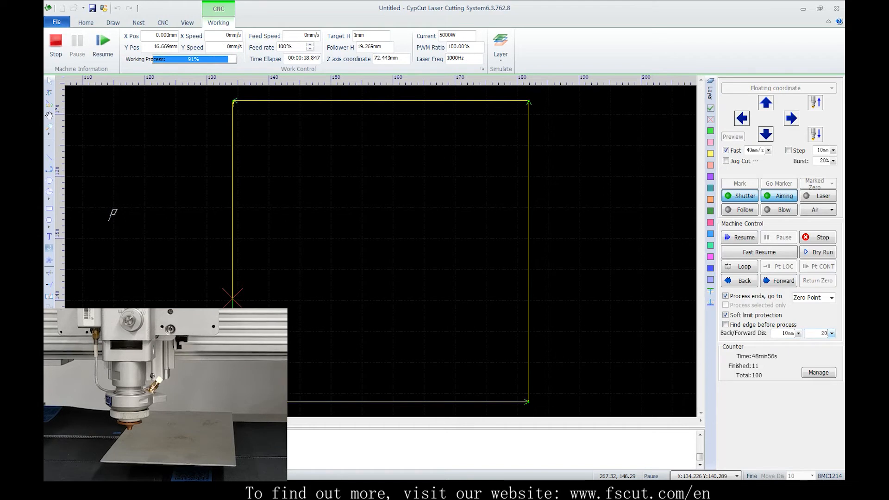
- Stop the job, jog the head away to about X 110.4, Y 191.1, and return it to the break point with Pt LOC
{"action": "left_click", "coordinate": [818, 237]}
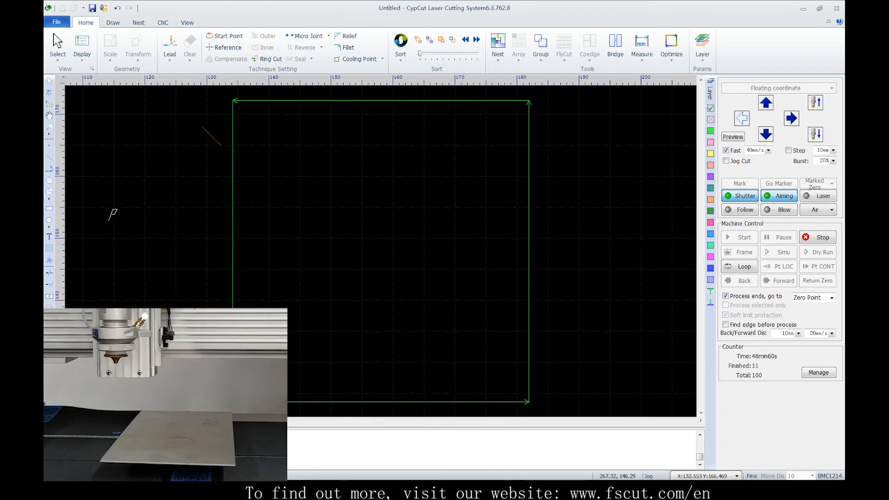
{"action": "key", "text": "Up"}
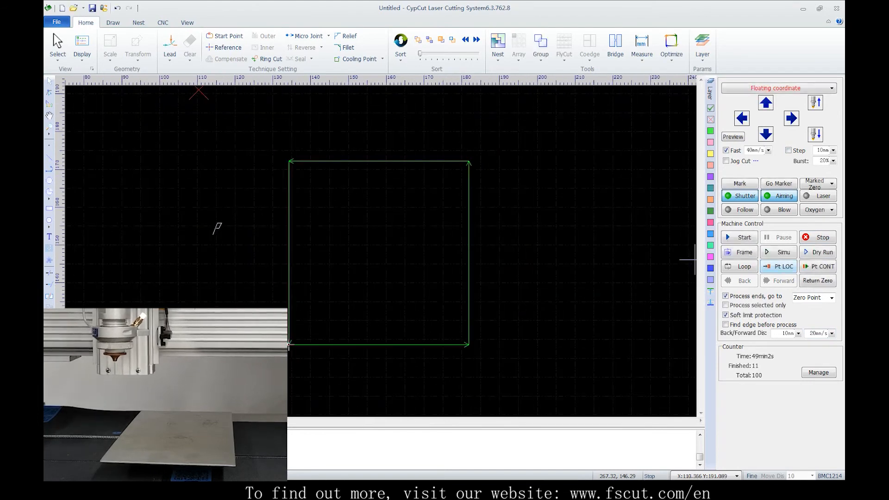
{"action": "left_click", "coordinate": [778, 266]}
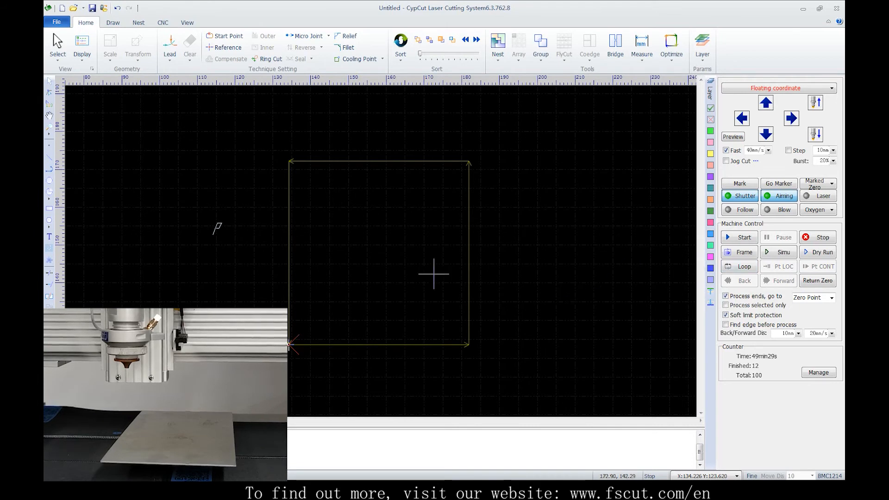
- Move the head away to about X 152.6, Y 171.2, and return it to the zero point
{"action": "left_click", "coordinate": [469, 267]}
{"action": "left_click", "coordinate": [485, 266]}
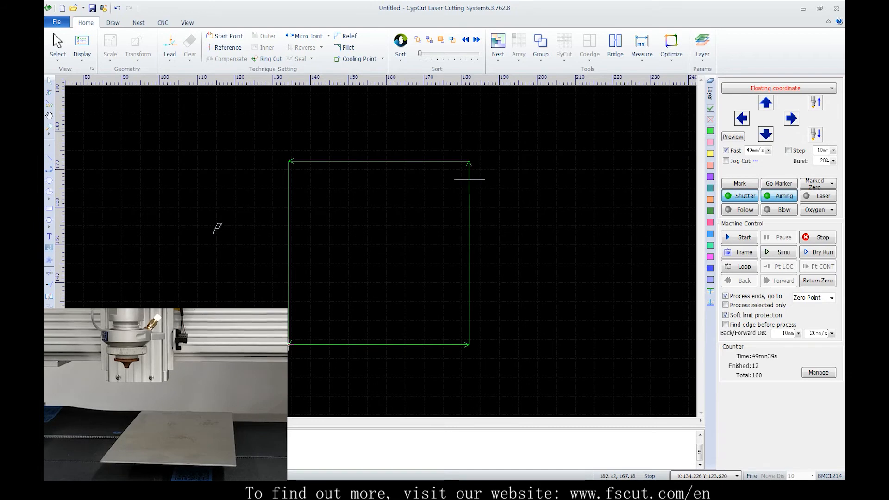
{"action": "mouse_move", "coordinate": [470, 179]}
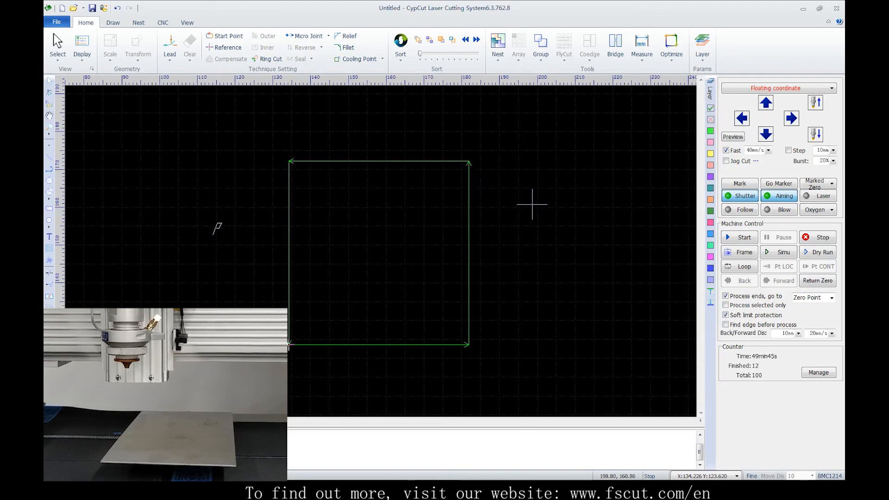
{"action": "left_click", "coordinate": [739, 252]}
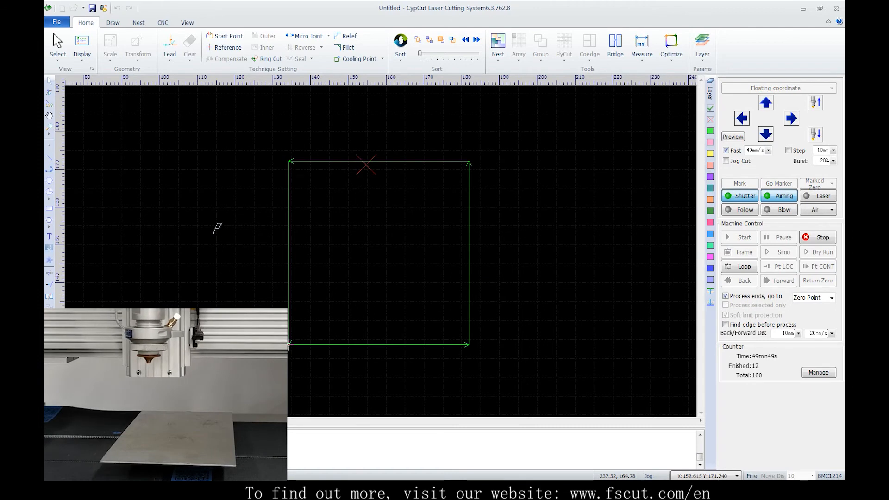
{"action": "left_click", "coordinate": [817, 281]}
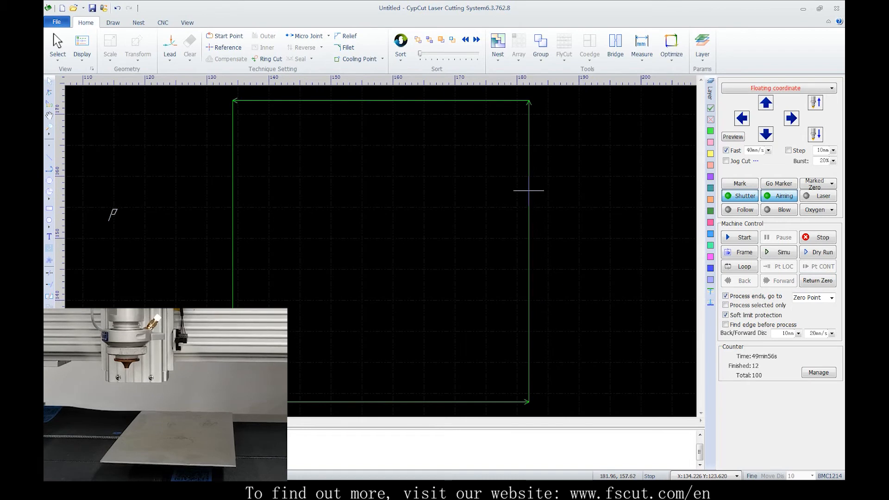
- Locate the head on the square's right edge at about X 182, Y 157.7, confirm the move, and start processing
{"action": "right_click", "coordinate": [528, 190]}
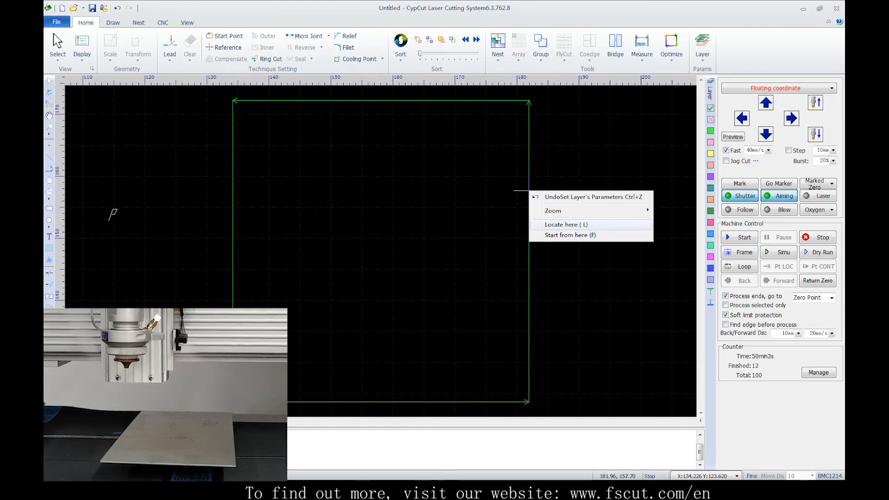
{"action": "left_click", "coordinate": [596, 225]}
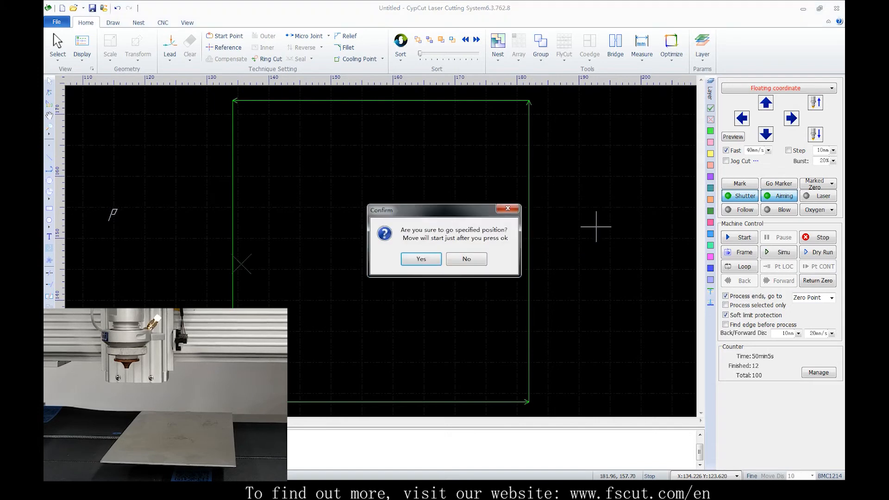
{"action": "left_click", "coordinate": [420, 258]}
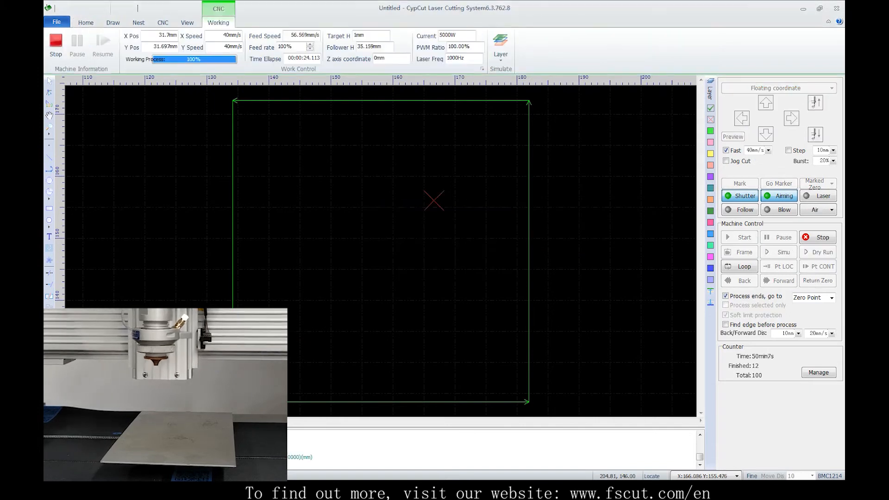
{"action": "left_click", "coordinate": [739, 237]}
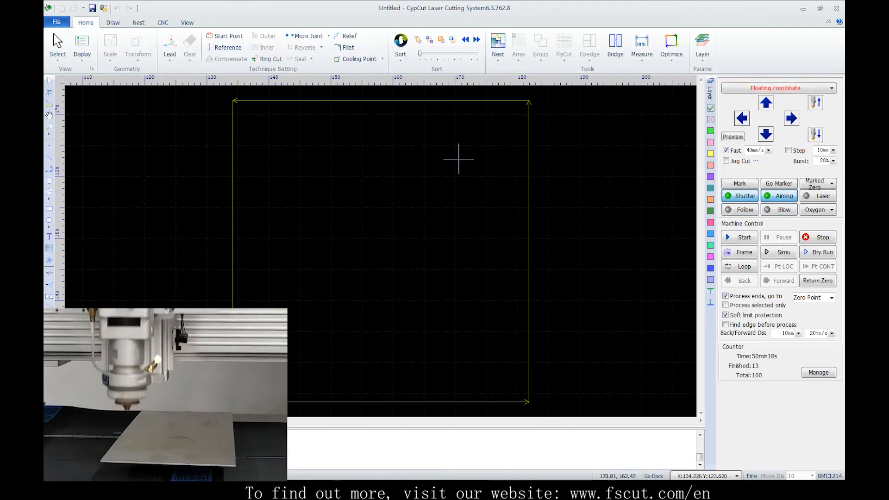
- Start processing from a chosen point on the square's upper edge at about X 160 and confirm it
{"action": "right_click", "coordinate": [398, 99]}
{"action": "left_click", "coordinate": [433, 143]}
{"action": "key", "text": "Return"}
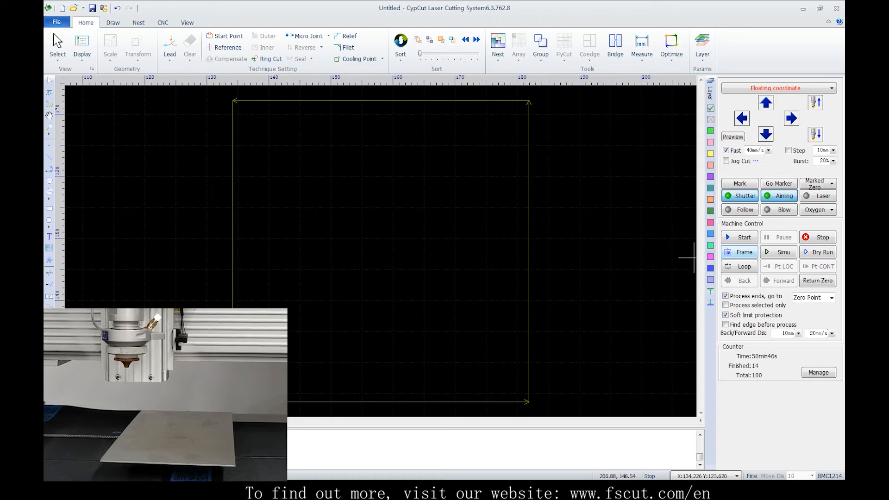
- Run the frame around the square, and check its processing path with a simulation and a dry run
{"action": "left_click", "coordinate": [739, 252]}
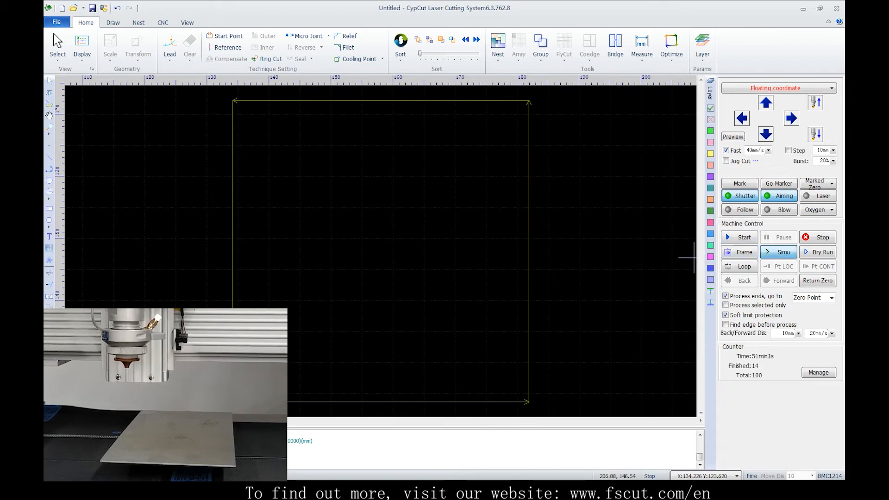
{"action": "left_click", "coordinate": [762, 253]}
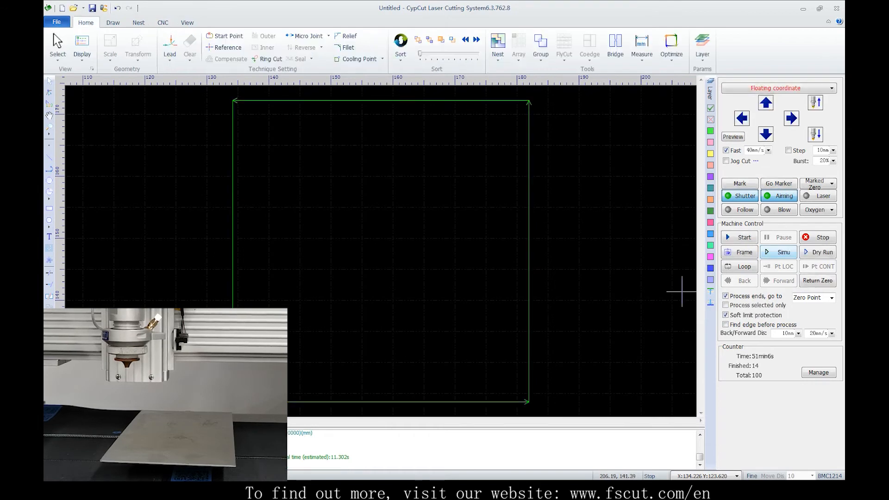
{"action": "left_click", "coordinate": [778, 252]}
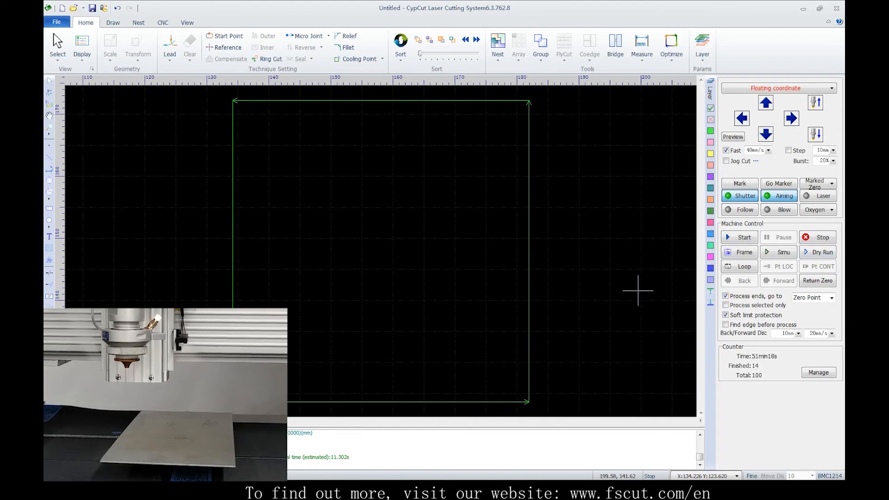
{"action": "left_click", "coordinate": [817, 252]}
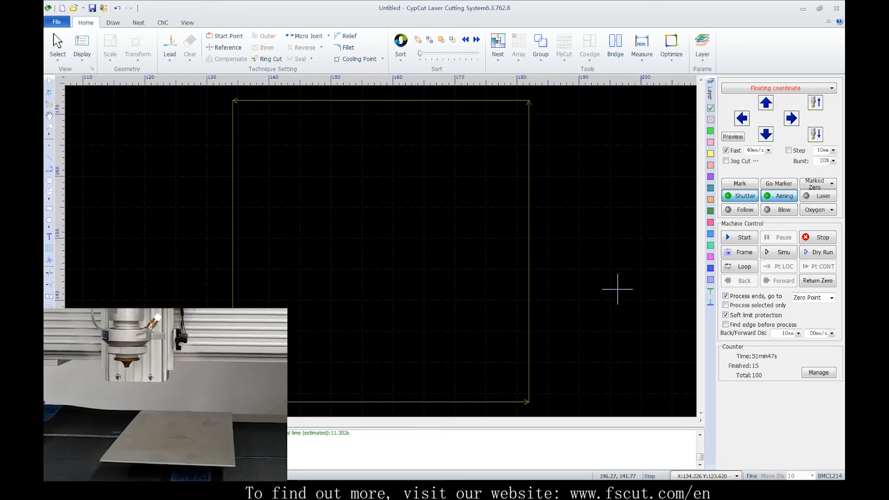
- Jog the head away from its position and return it to the zero point
{"action": "key", "text": "Up"}
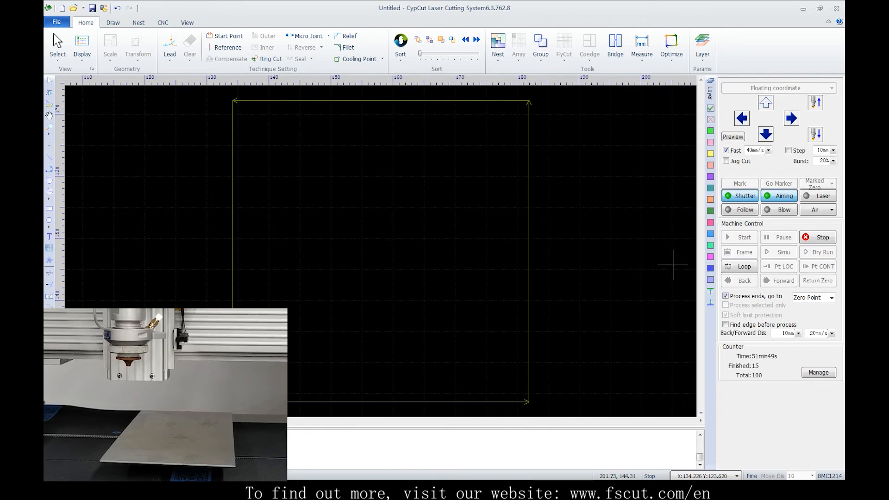
{"action": "key", "text": "Right"}
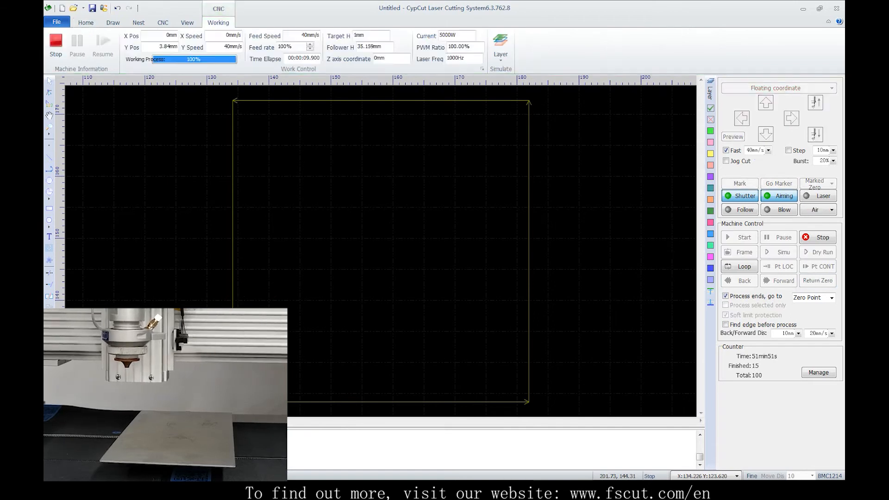
{"action": "key", "text": "Left"}
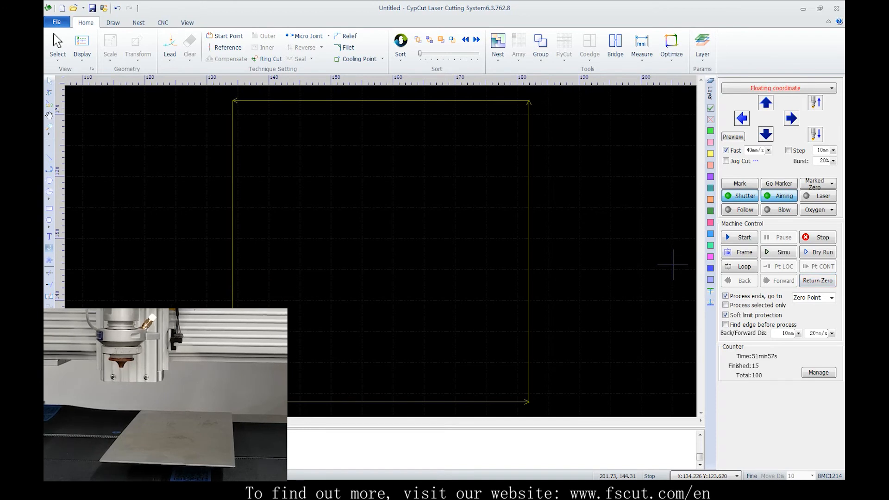
{"action": "key", "text": "Left"}
{"action": "key", "text": "Up"}
{"action": "scroll", "coordinate": [445, 234], "scroll_direction": "down", "scroll_amount": 3}
{"action": "left_click", "coordinate": [817, 281]}
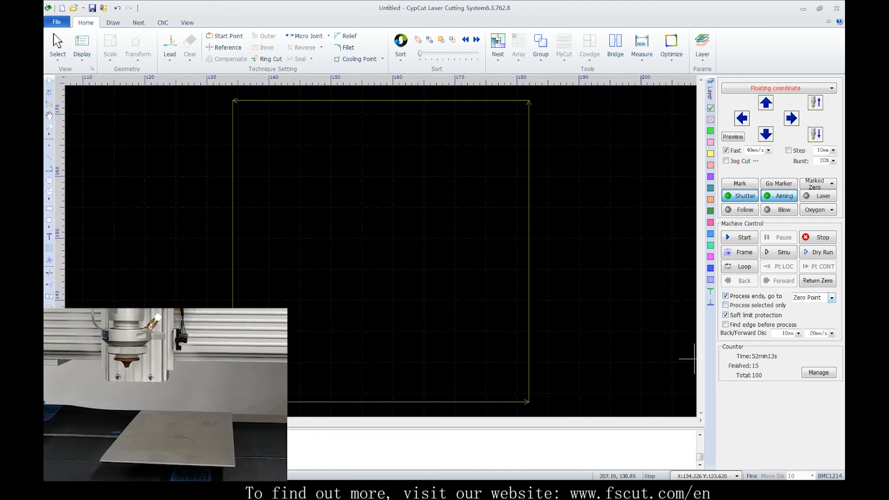
- Enable Process selected only, and draw and select a circle of about 11.66 mm radius inside the square
{"action": "left_click", "coordinate": [725, 305]}
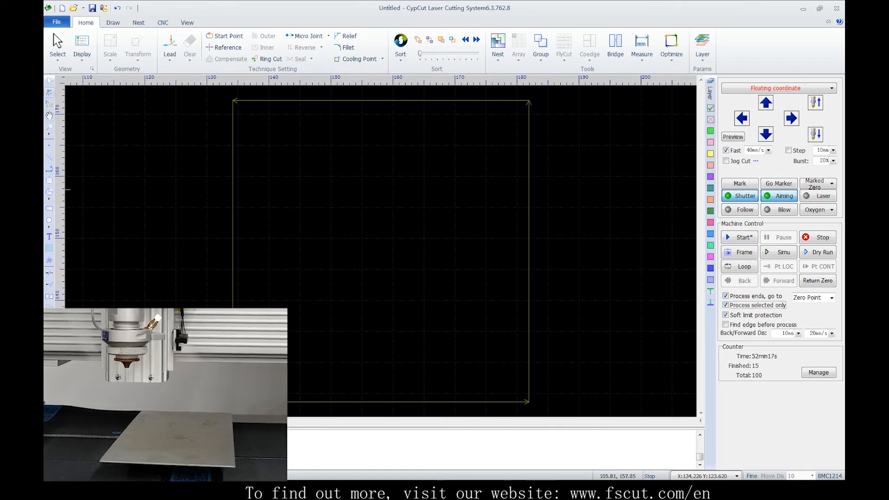
{"action": "left_click_drag", "start_coordinate": [388, 252], "coordinate": [377, 180]}
{"action": "left_click_drag", "start_coordinate": [391, 214], "coordinate": [352, 165]}
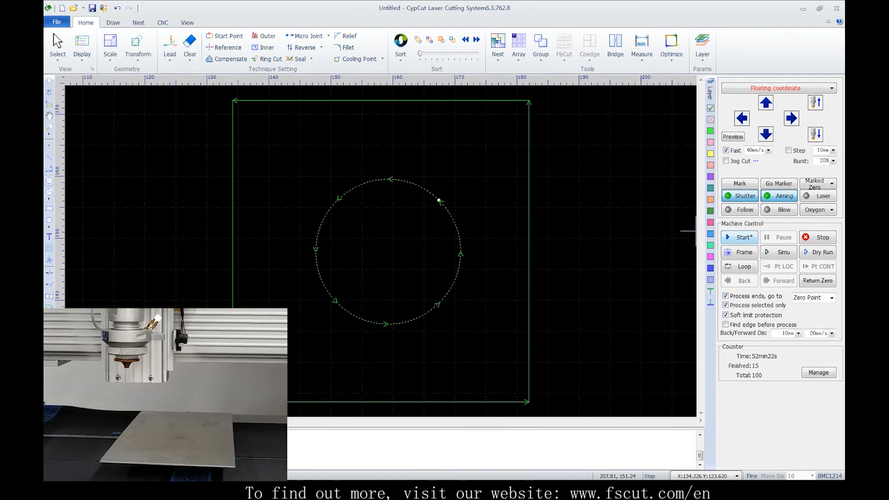
- Process only the selected circle and deselect it
{"action": "left_click", "coordinate": [739, 237]}
{"action": "key", "text": "Return"}
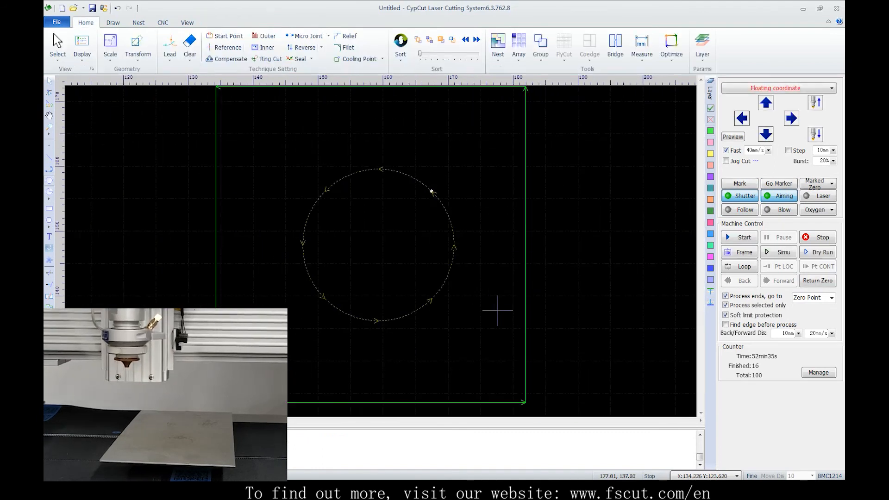
{"action": "left_click", "coordinate": [496, 309]}
{"action": "scroll", "coordinate": [497, 310], "scroll_direction": "down", "scroll_amount": 2}
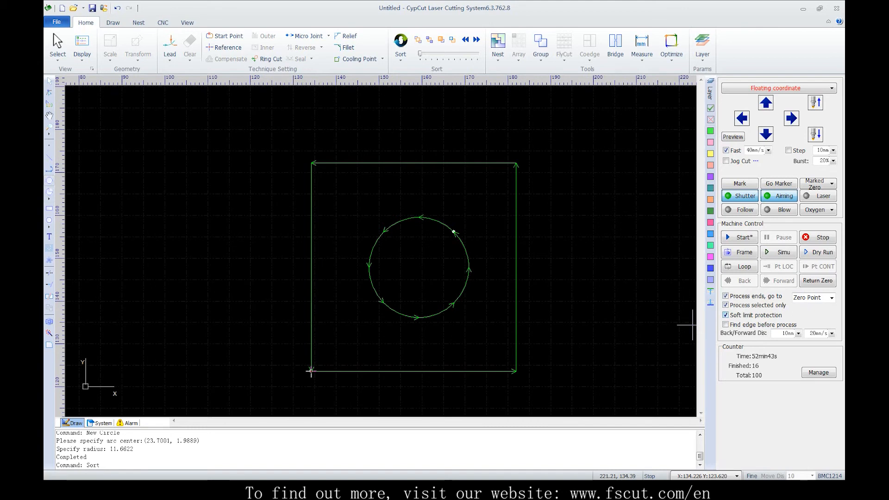
- Try to toggle soft limit protection, and enable Find edge before process, closing the edge-finding dialog
{"action": "left_click", "coordinate": [726, 315]}
{"action": "left_click", "coordinate": [466, 259]}
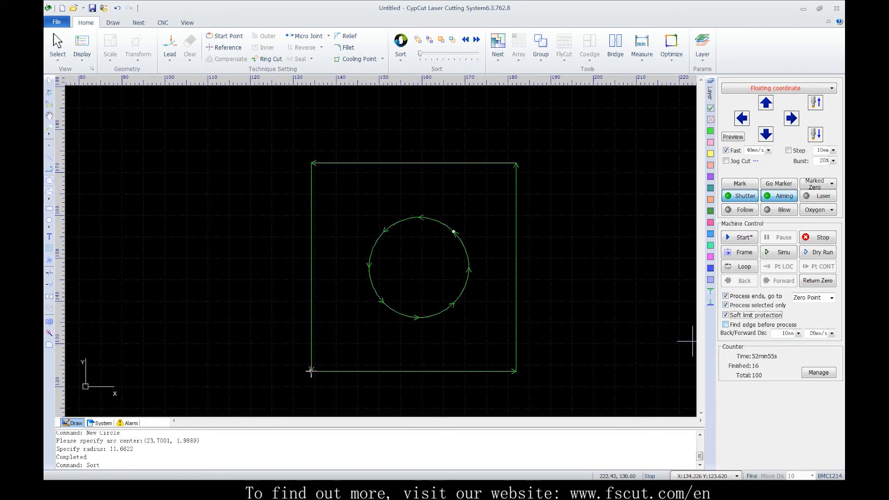
{"action": "left_click", "coordinate": [725, 324]}
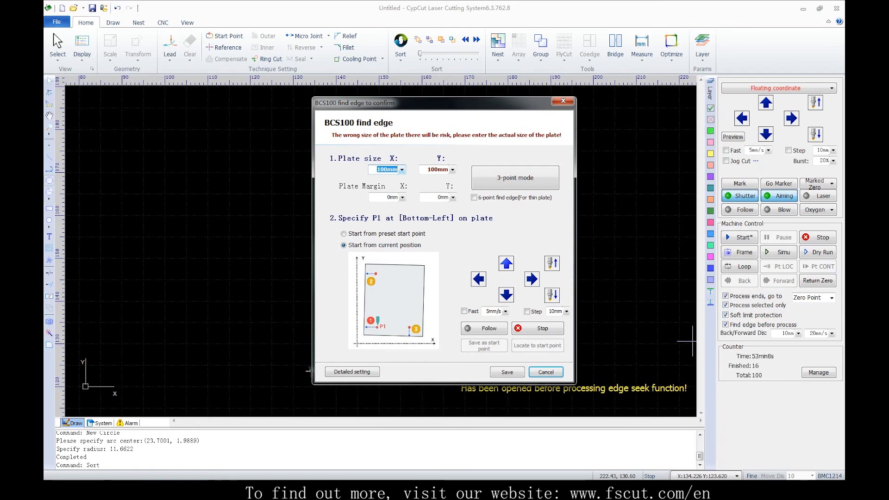
{"action": "left_click", "coordinate": [562, 101]}
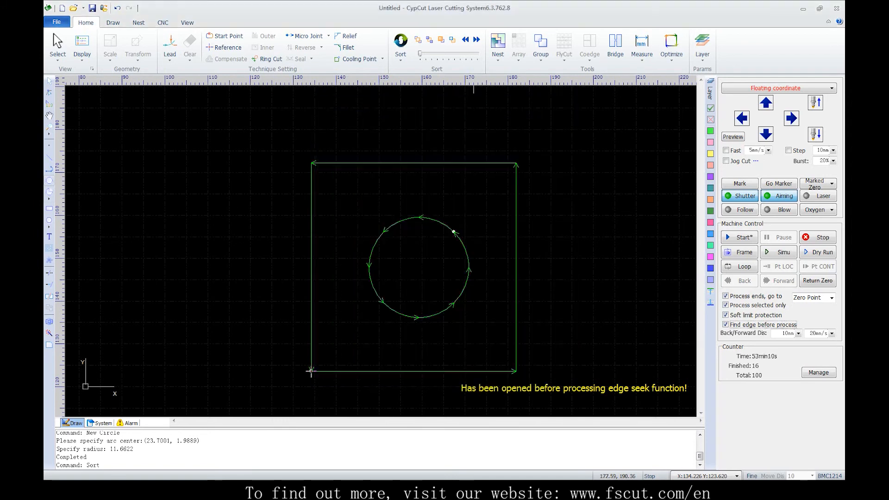
- Set the find-edge plate size to 120 mm in X and Y and the plate margin to 2 mm in X and Y
{"action": "left_click", "coordinate": [163, 22]}
{"action": "left_click", "coordinate": [186, 45]}
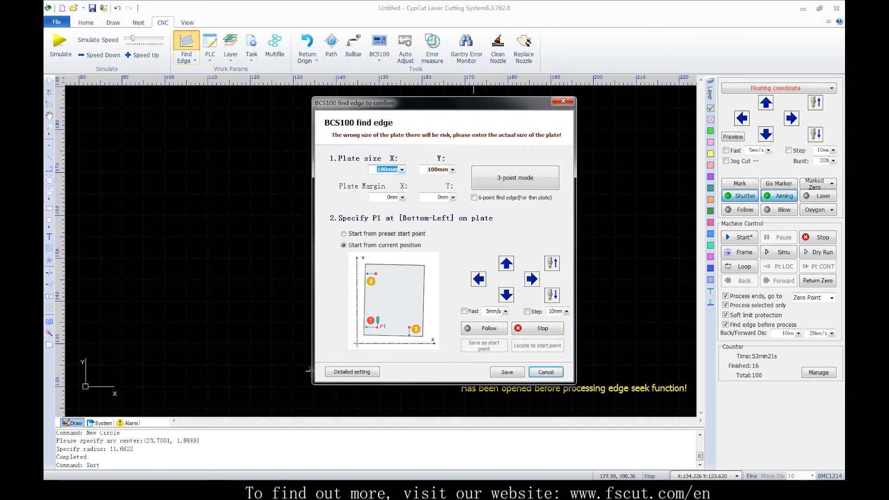
{"action": "key", "text": "Tab"}
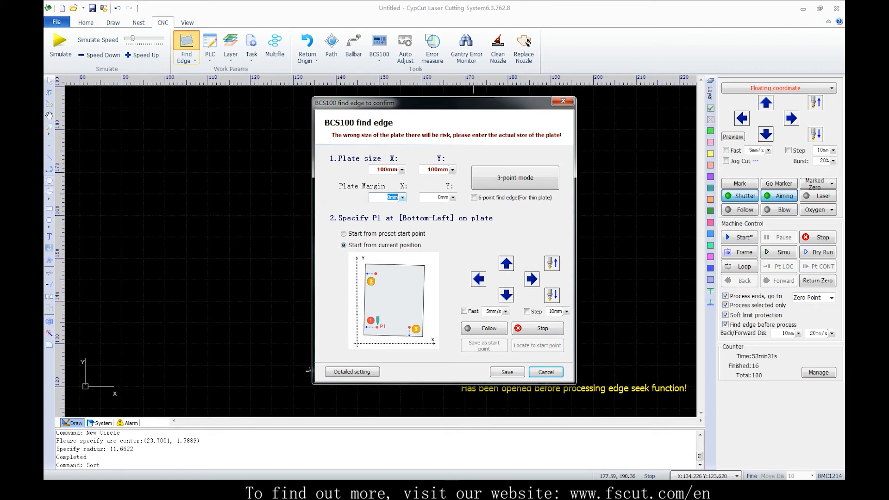
{"action": "key", "text": "shift+Tab"}
{"action": "type", "text": "120"}
{"action": "key", "text": "Tab"}
{"action": "type", "text": "12"}
{"action": "key", "text": "Tab"}
{"action": "type", "text": "2"}
{"action": "key", "text": "Tab"}
{"action": "type", "text": "2"}
{"action": "key", "text": "Tab"}
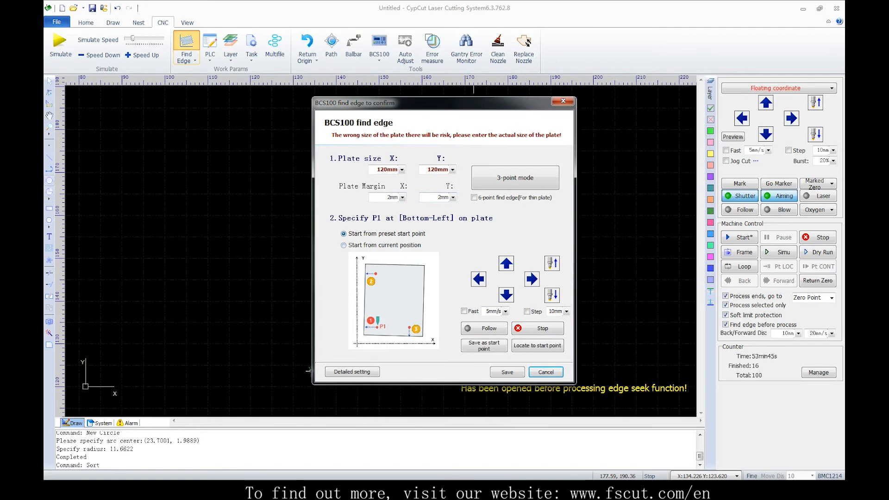
- Jog the head over the plate to about X 148.1, Y 139.6 and run 3-point edge finding from the current position
{"action": "key", "text": "Down"}
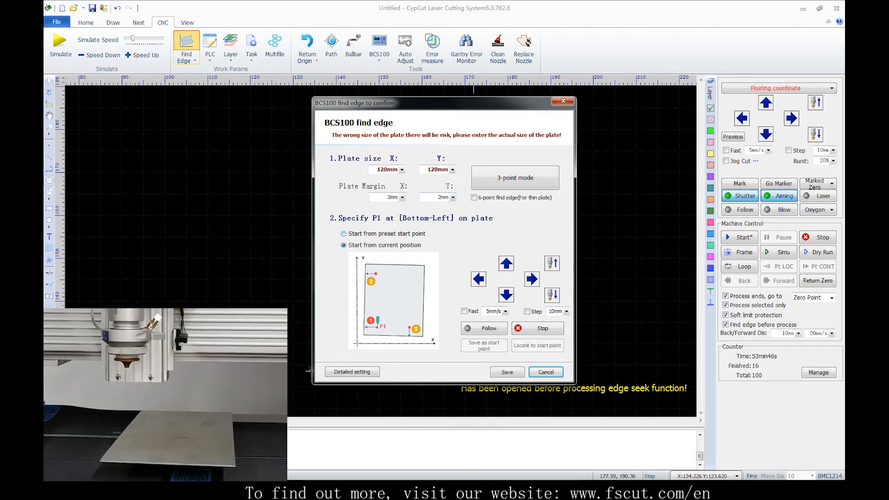
{"action": "key", "text": "Up"}
{"action": "key", "text": "Down"}
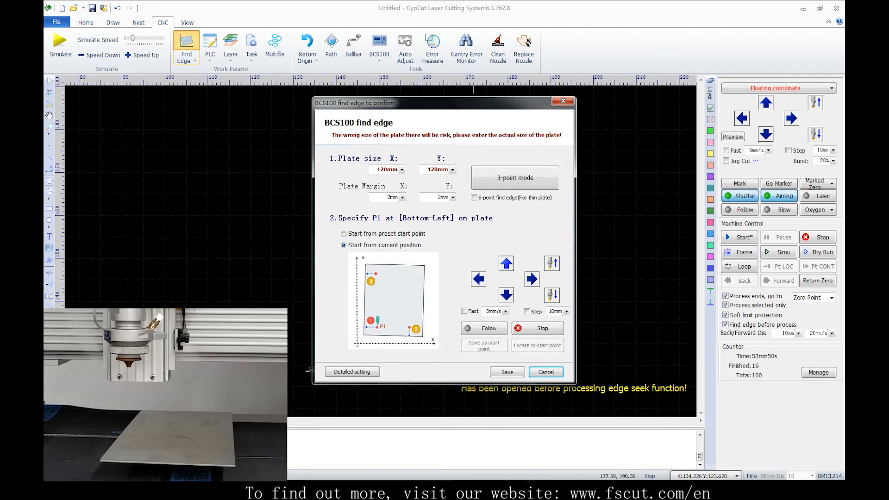
{"action": "key", "text": "Up"}
{"action": "key", "text": "Right"}
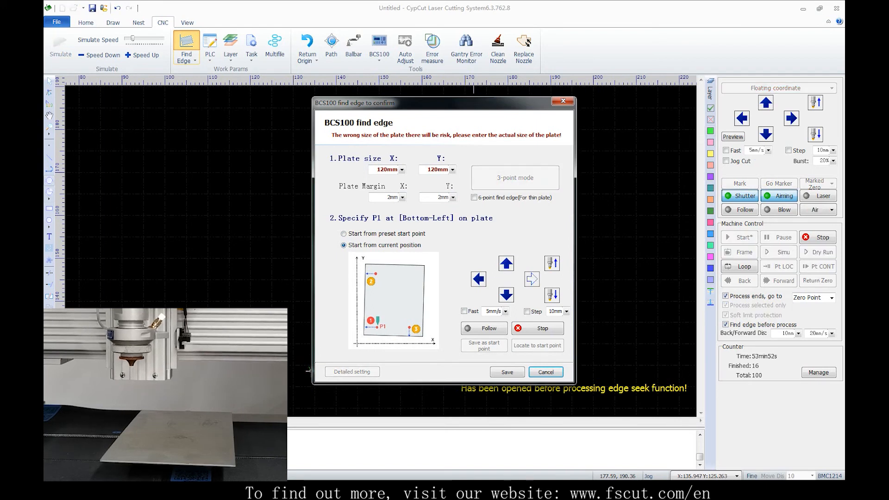
{"action": "key", "text": "shift"}
{"action": "key", "text": "Up"}
{"action": "key", "text": "Right"}
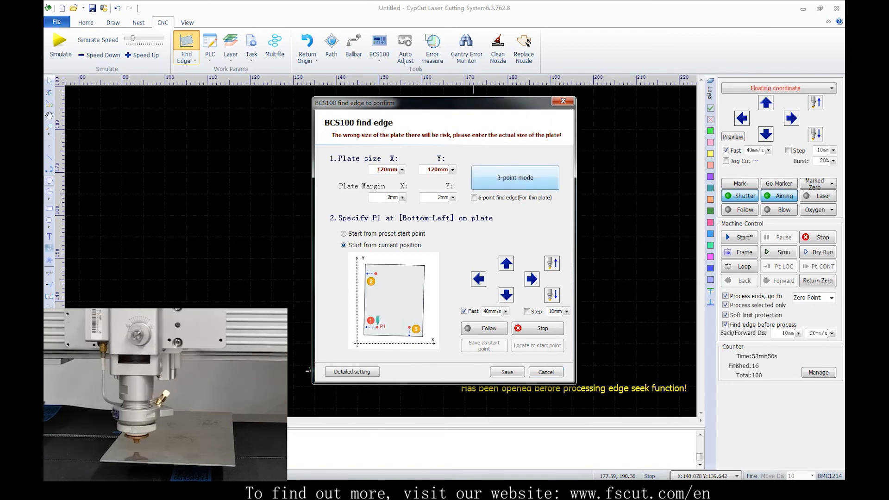
{"action": "left_click", "coordinate": [514, 177]}
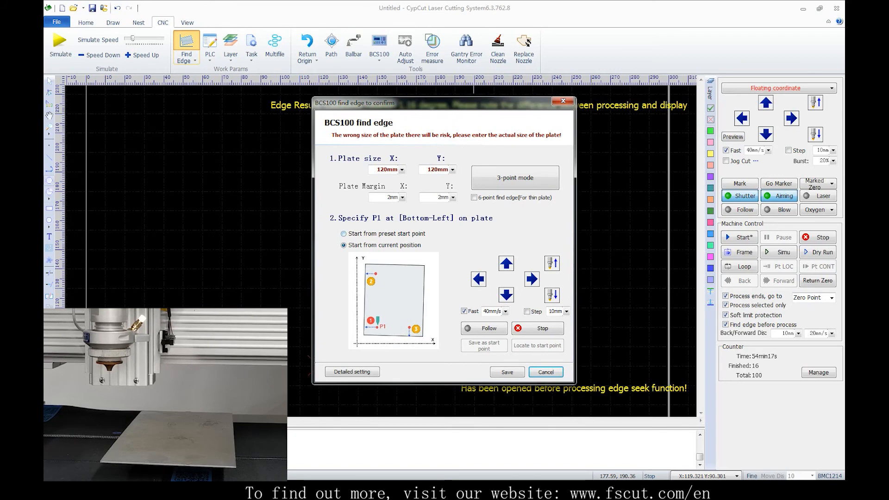
- Set edge finding to start from a preset point and save the head position at about X 136.3, Y 112.9 as that point
{"action": "left_click", "coordinate": [343, 233]}
{"action": "left_click", "coordinate": [506, 263]}
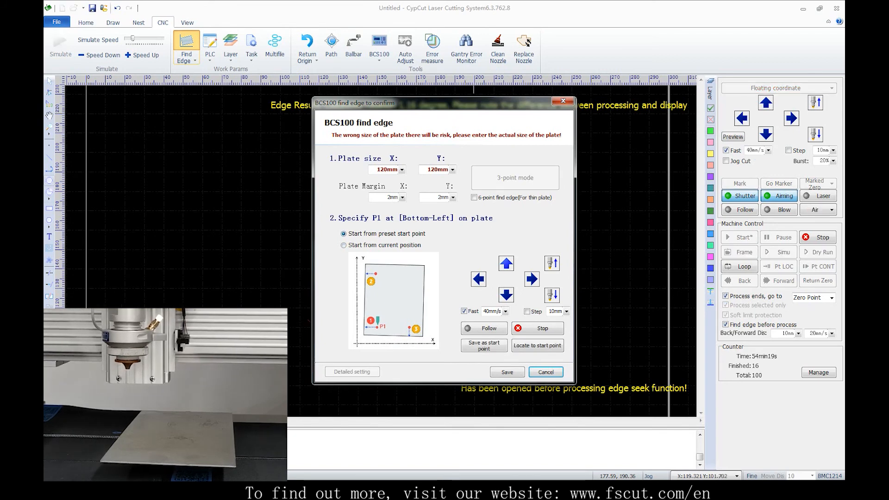
{"action": "left_click", "coordinate": [531, 279]}
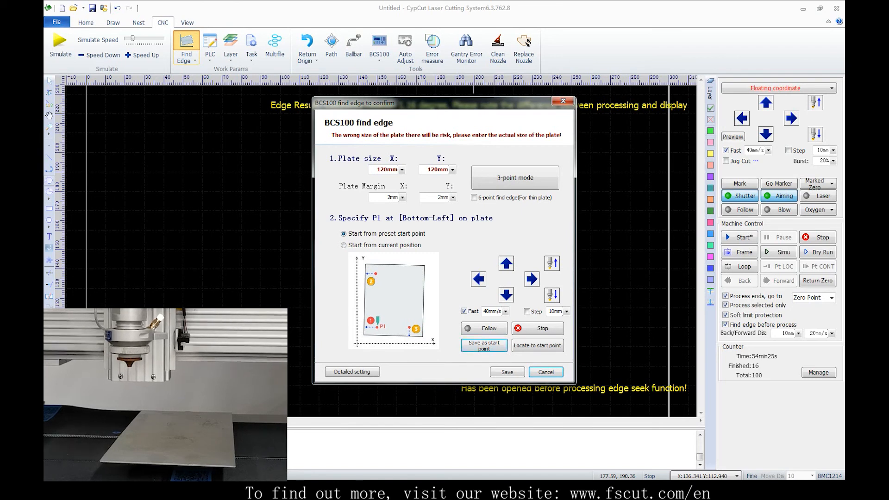
- Jog the head away to about X 160, Y 182.7, run 3-point edge finding from the preset start point, and save the settings
{"action": "left_click", "coordinate": [506, 264]}
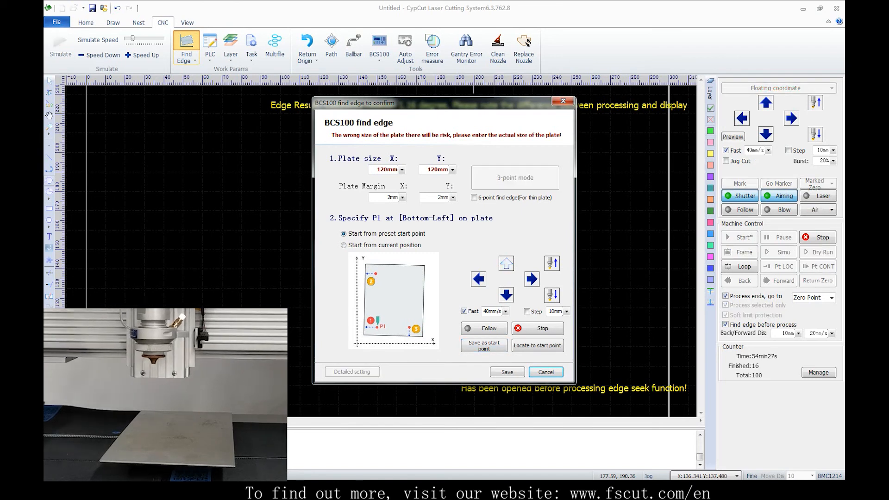
{"action": "left_click", "coordinate": [531, 279]}
{"action": "left_click", "coordinate": [506, 263]}
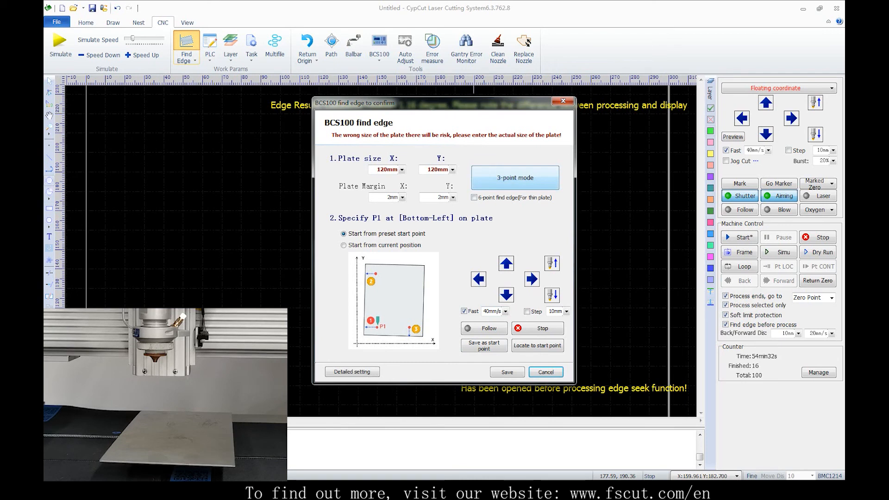
{"action": "left_click", "coordinate": [514, 178]}
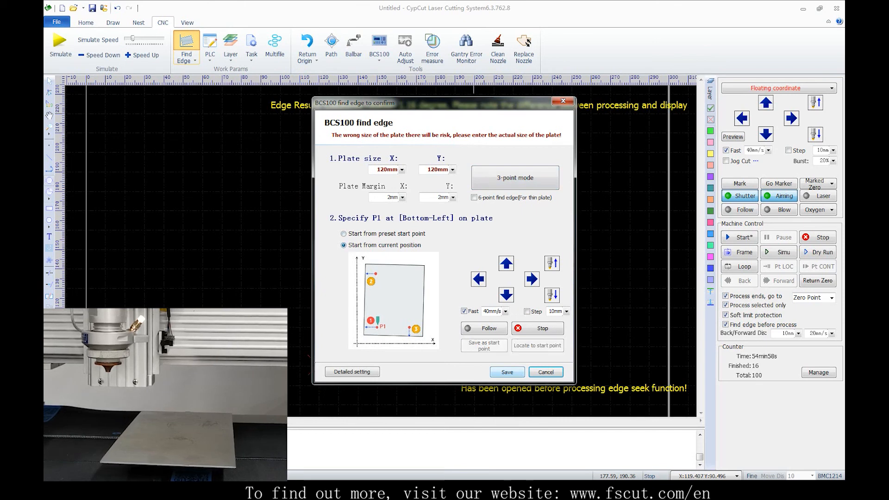
{"action": "left_click", "coordinate": [507, 372]}
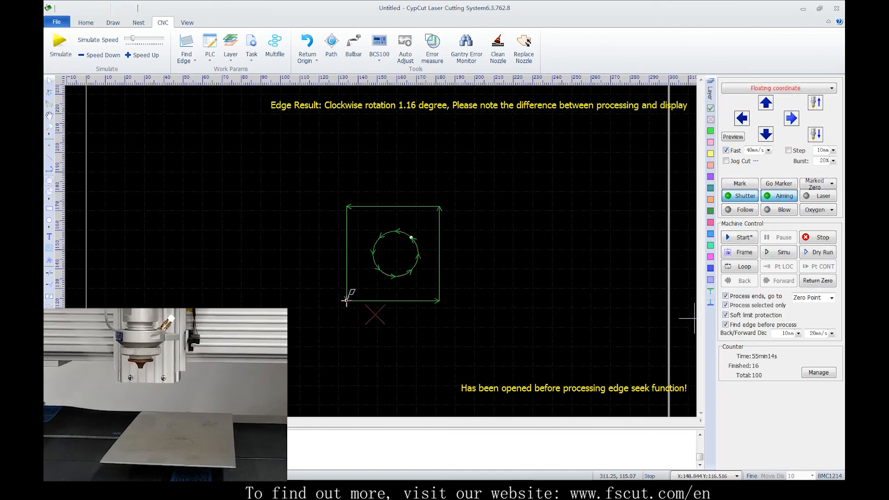
- Start processing from about X 148.8, Y 117.3, and save the interrupted task as job file 66
{"action": "left_click", "coordinate": [765, 102]}
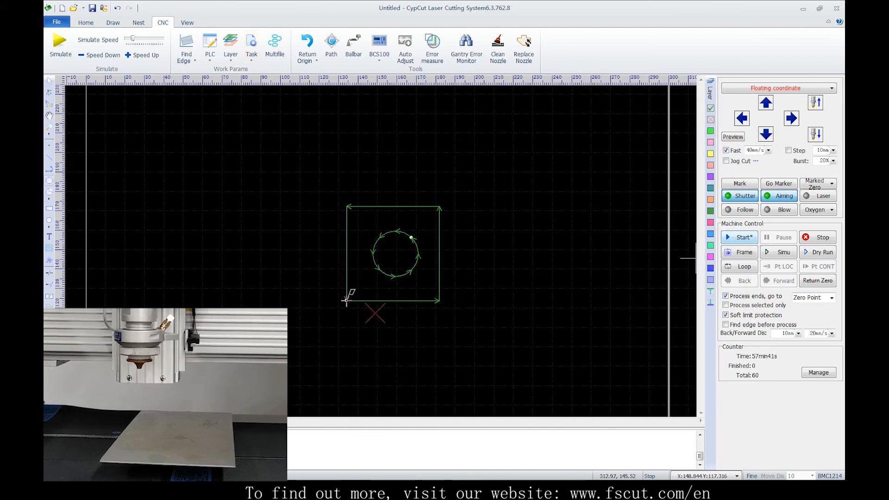
{"action": "left_click", "coordinate": [739, 237]}
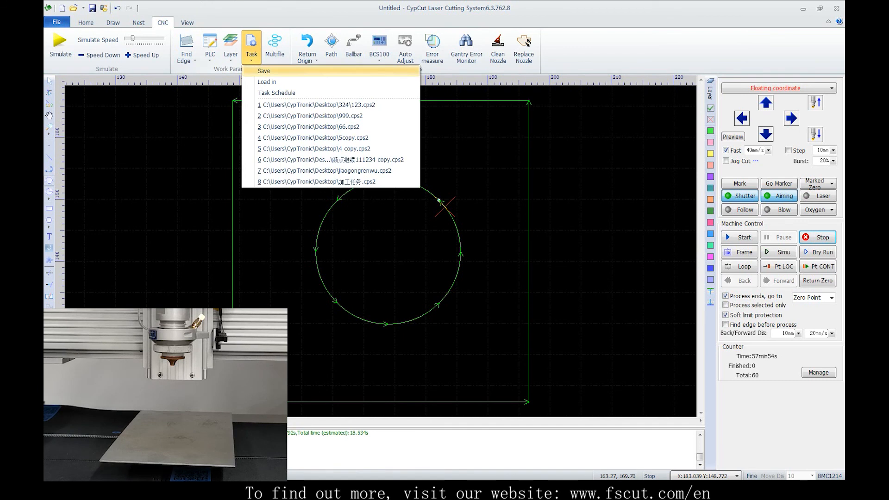
{"action": "left_click", "coordinate": [264, 70]}
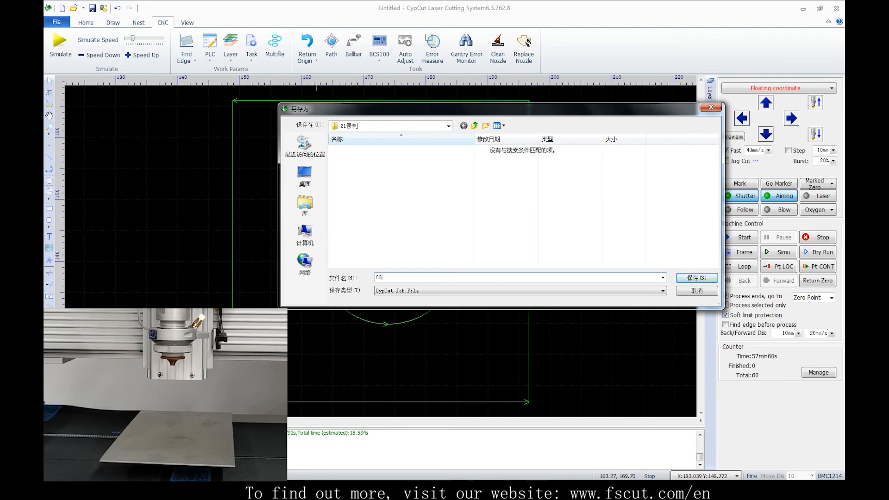
{"action": "key", "text": "Return"}
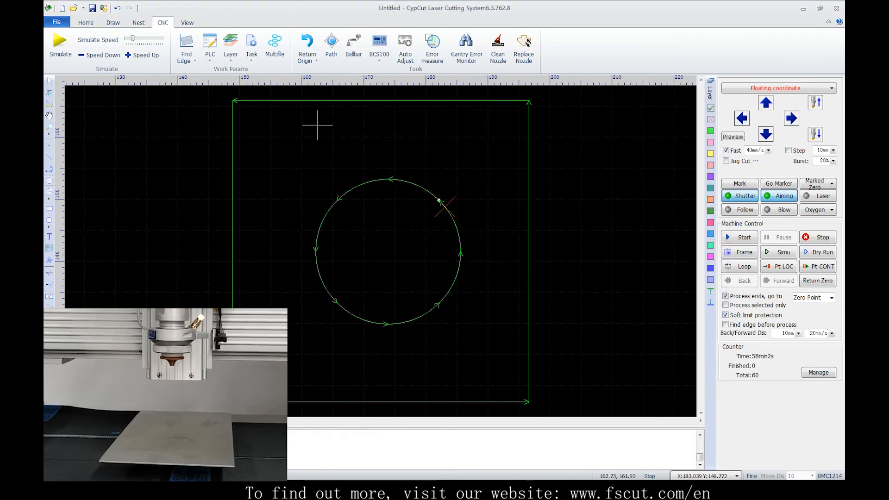
- Open 任务加急演示.lxds without saving the untitled drawing, and start processing it
{"action": "left_click", "coordinate": [73, 8]}
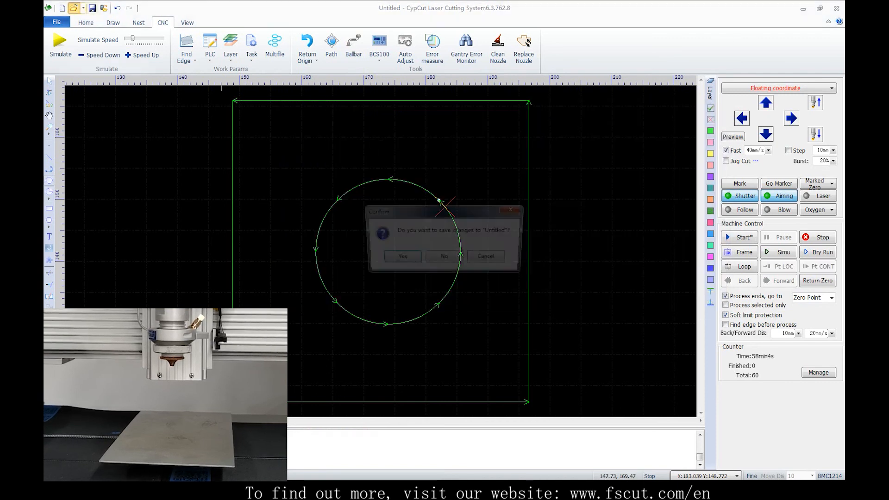
{"action": "left_click", "coordinate": [443, 258]}
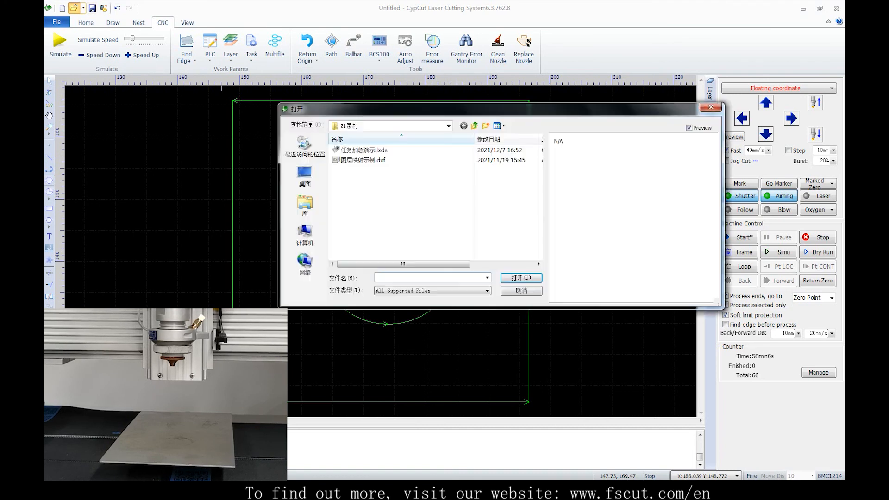
{"action": "left_click", "coordinate": [363, 150]}
{"action": "double_click", "coordinate": [395, 150]}
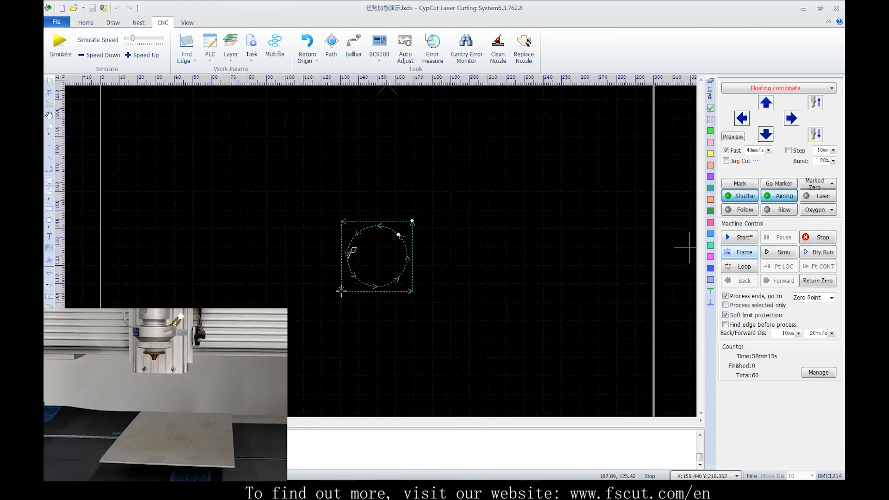
{"action": "left_click", "coordinate": [739, 237]}
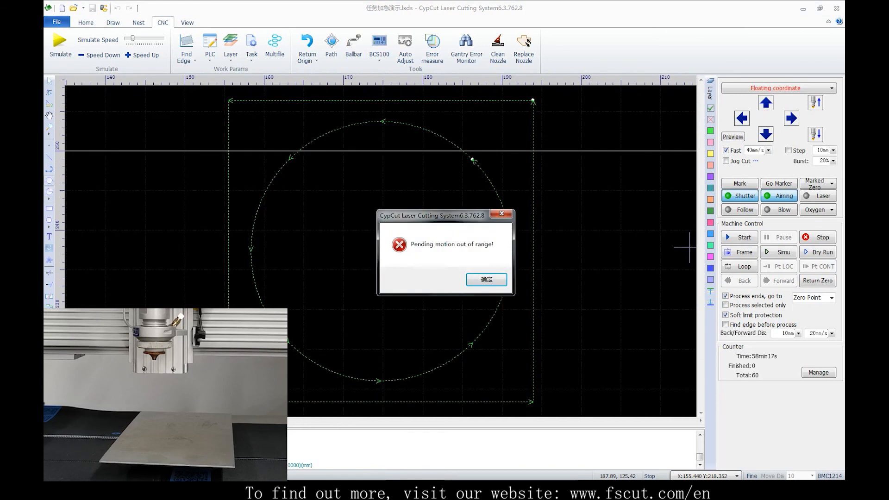
{"action": "left_click", "coordinate": [485, 279]}
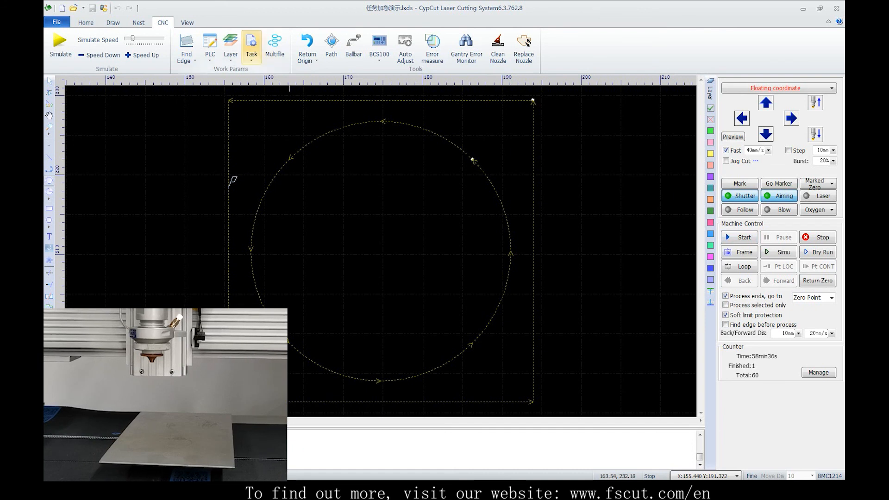
- Load the saved job file 66.cps2, locate the breakpoint, and resume the interrupted processing
{"action": "left_click", "coordinate": [251, 46]}
{"action": "left_click", "coordinate": [259, 80]}
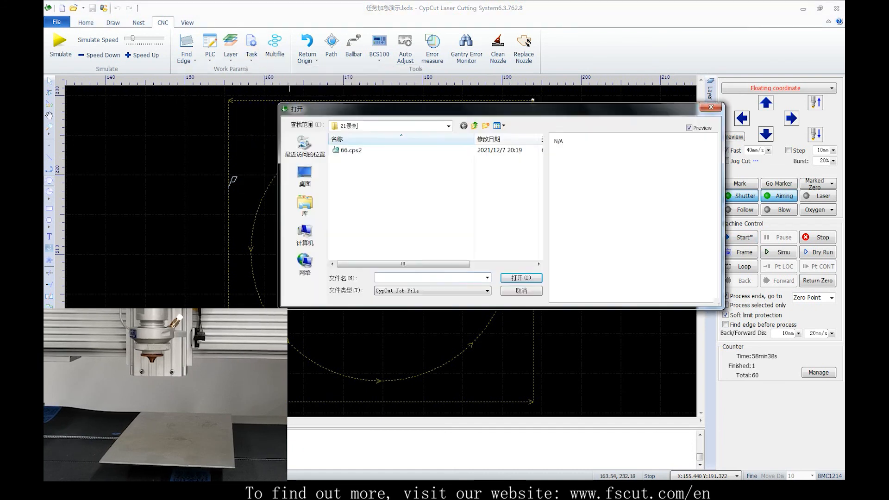
{"action": "left_click", "coordinate": [352, 150]}
{"action": "double_click", "coordinate": [352, 150]}
{"action": "left_click", "coordinate": [778, 266]}
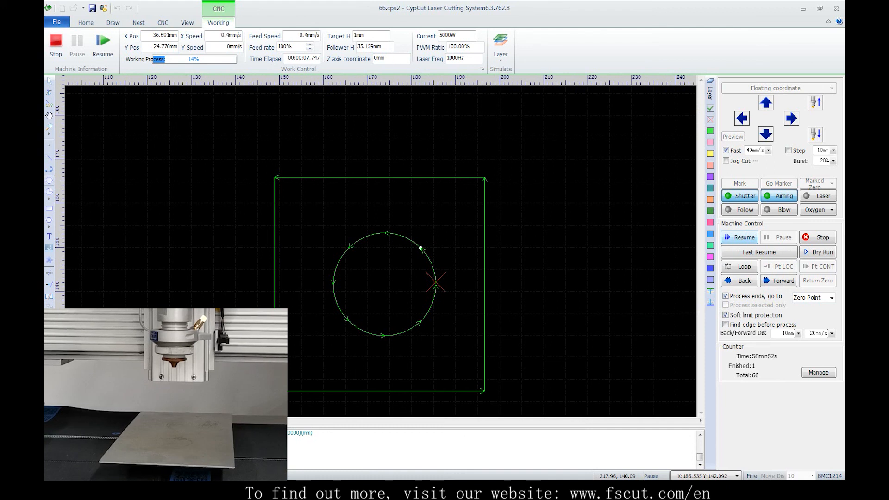
{"action": "left_click", "coordinate": [739, 237]}
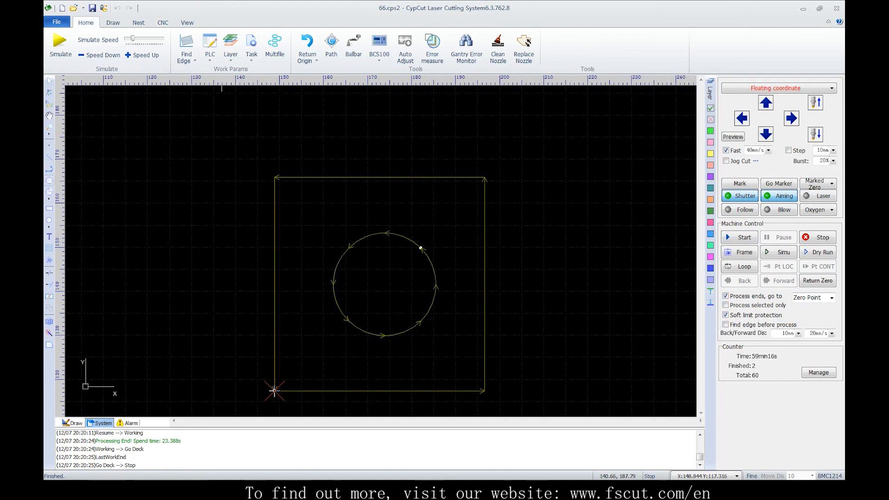
- Open the drawing 图层映射示例.dxf with all of its parts in view
{"action": "left_click", "coordinate": [86, 22]}
{"action": "left_click", "coordinate": [702, 56]}
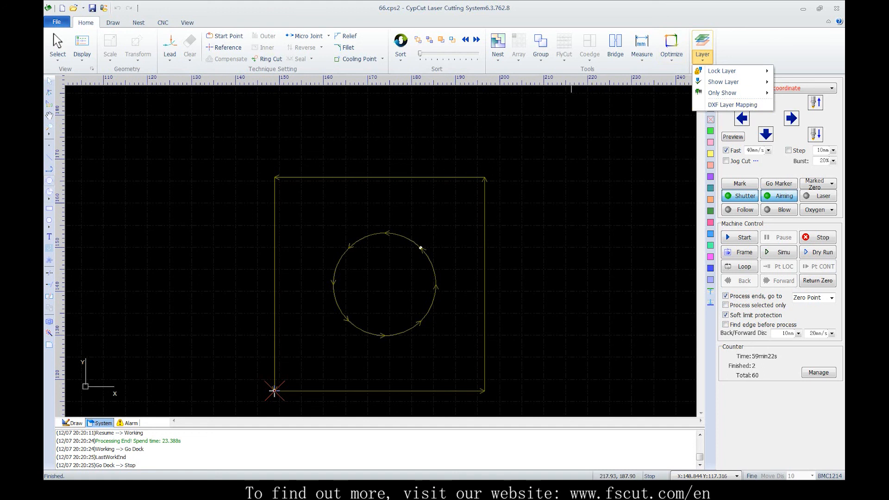
{"action": "left_click", "coordinate": [74, 8]}
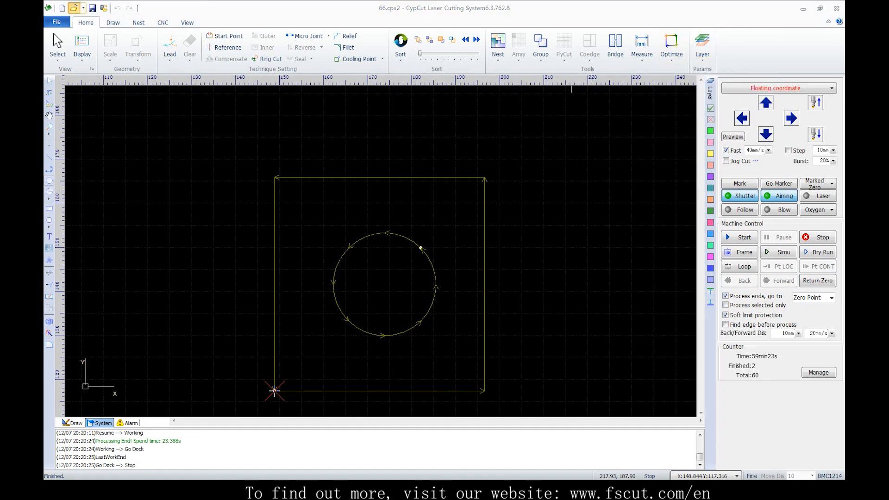
{"action": "double_click", "coordinate": [363, 160]}
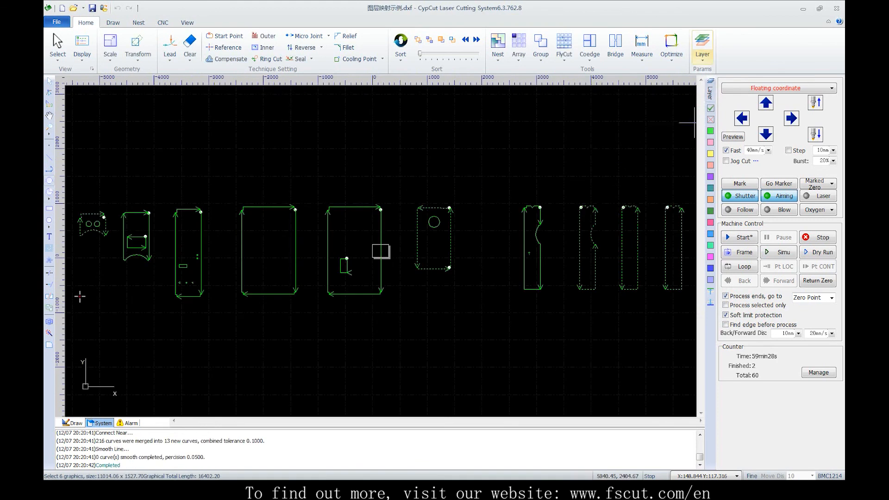
{"action": "scroll", "coordinate": [574, 143], "scroll_direction": "down", "scroll_amount": 2}
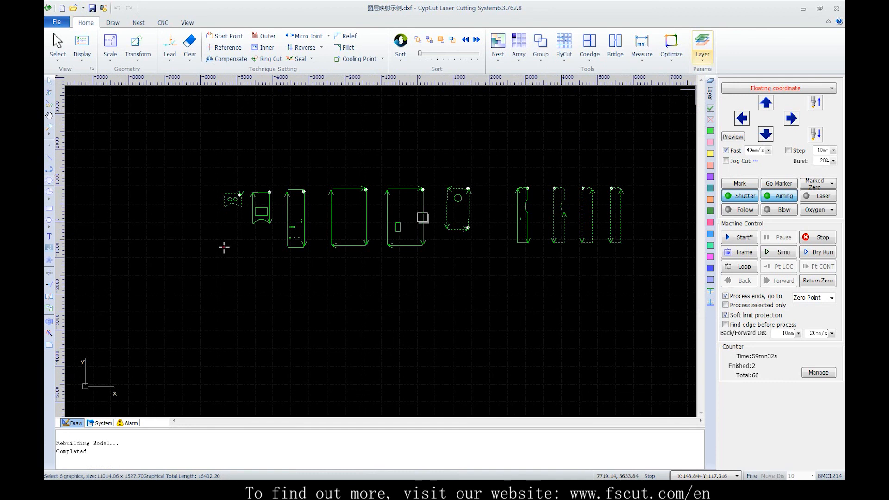
- Start DXF Layer Mapping and assign DXF layer 0 to layer 1
{"action": "left_click", "coordinate": [702, 47]}
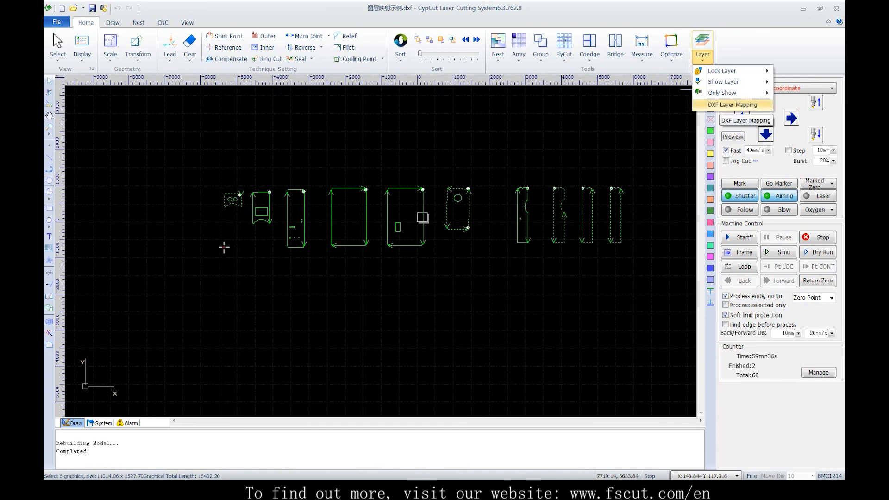
{"action": "left_click", "coordinate": [732, 104]}
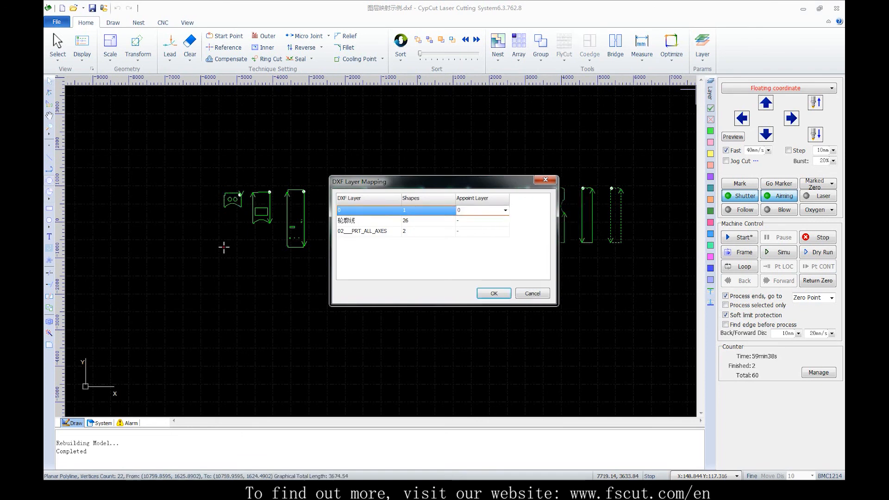
{"action": "mouse_move", "coordinate": [435, 181]}
{"action": "left_mouse_down"}
{"action": "mouse_move", "coordinate": [498, 178]}
{"action": "mouse_move", "coordinate": [487, 243]}
{"action": "mouse_move", "coordinate": [399, 268]}
{"action": "left_mouse_up"}
{"action": "left_click", "coordinate": [469, 297]}
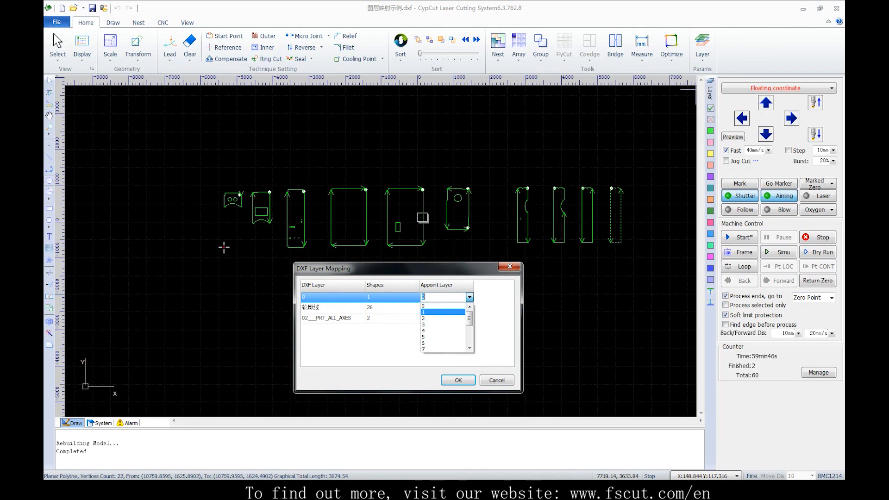
{"action": "left_click", "coordinate": [443, 312]}
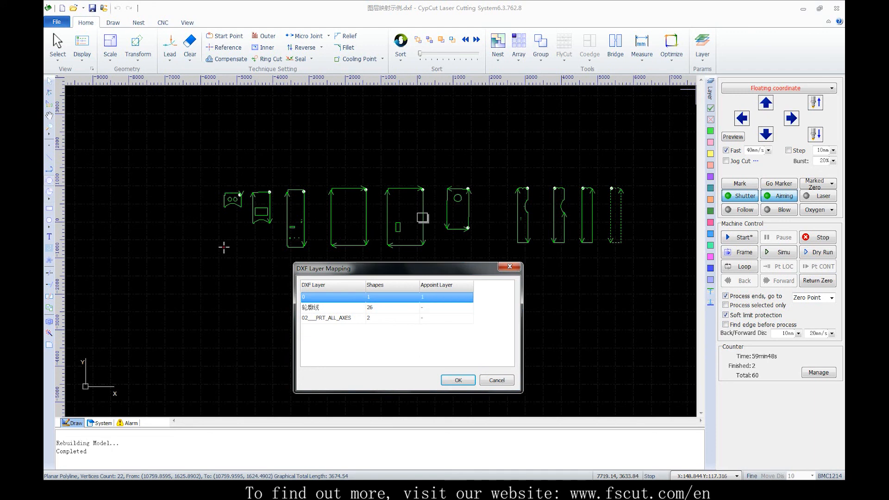
- Assign DXF layer 轮廓线 to layer 2 and 02___PRT_ALL_AXES to layer 3, and apply the mapping
{"action": "left_click", "coordinate": [443, 308]}
{"action": "left_click", "coordinate": [469, 307]}
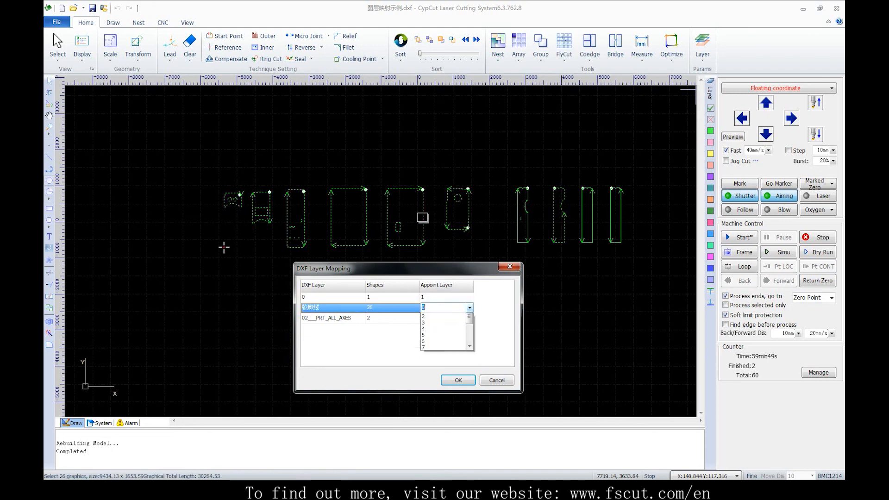
{"action": "left_click", "coordinate": [443, 328]}
{"action": "left_click", "coordinate": [443, 317]}
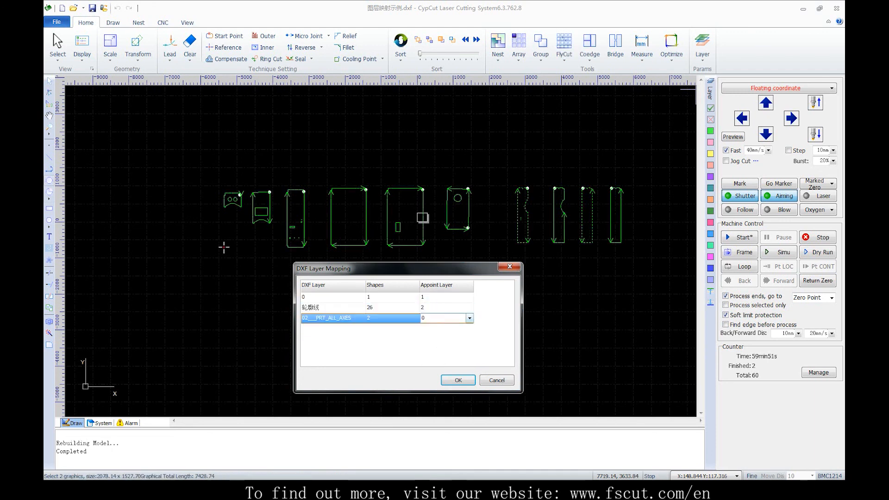
{"action": "left_click", "coordinate": [469, 318]}
{"action": "left_click", "coordinate": [443, 345]}
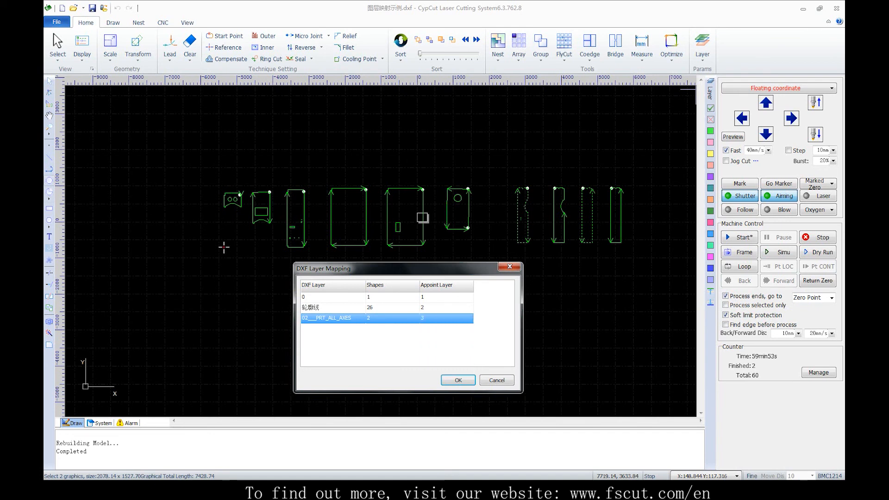
{"action": "left_click", "coordinate": [458, 380]}
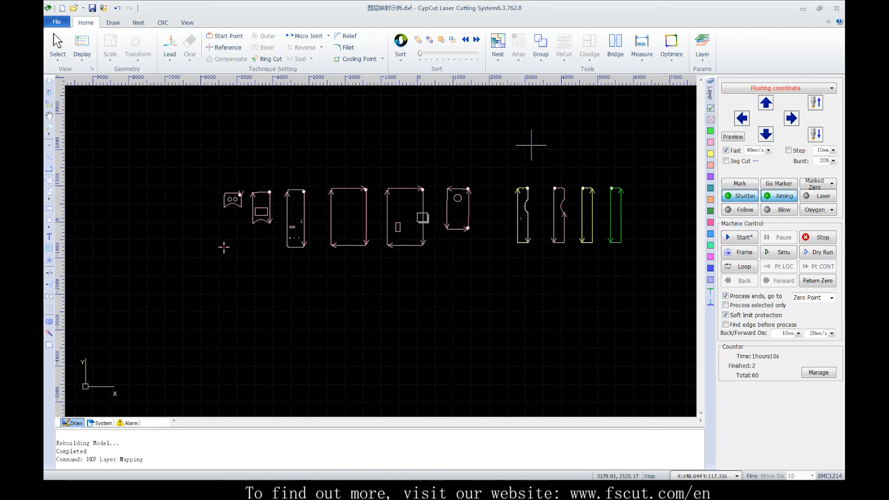
- Set the four narrow parts at the drawing's right end to not working, and return them to working
{"action": "left_click_drag", "start_coordinate": [490, 144], "coordinate": [649, 272]}
{"action": "left_click", "coordinate": [710, 119]}
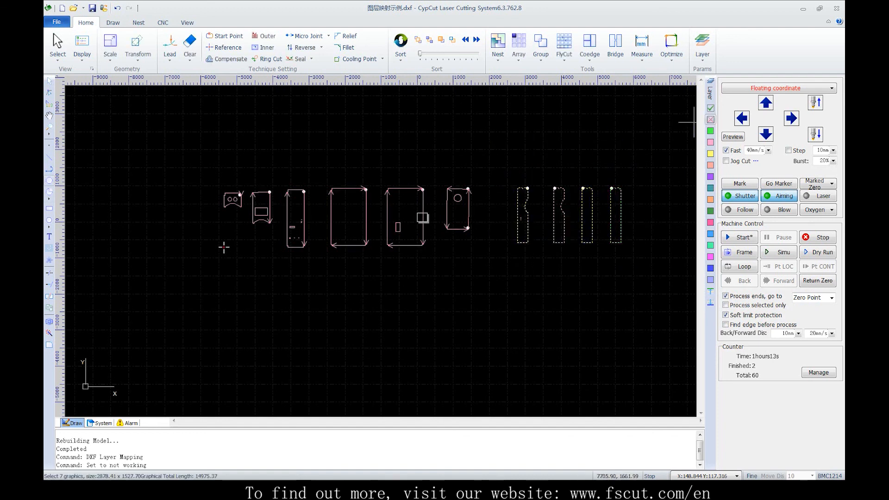
{"action": "left_click_drag", "start_coordinate": [510, 163], "coordinate": [663, 272]}
{"action": "left_click", "coordinate": [710, 108]}
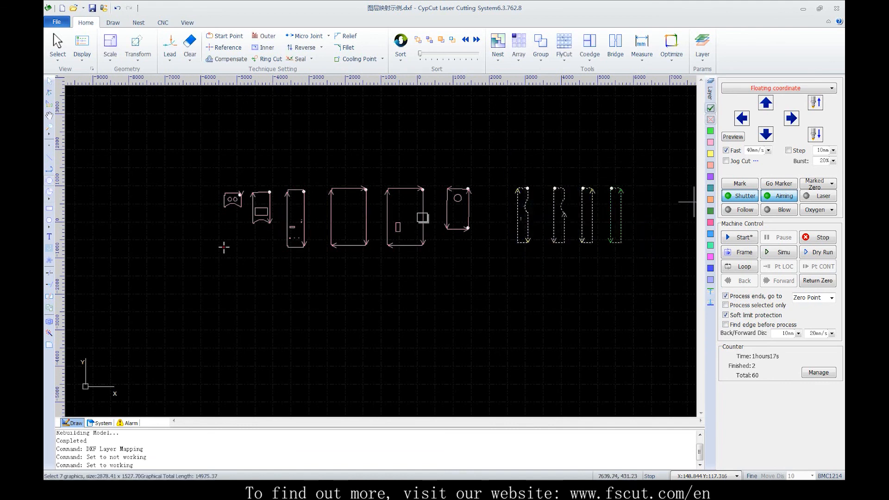
{"action": "left_click", "coordinate": [601, 139]}
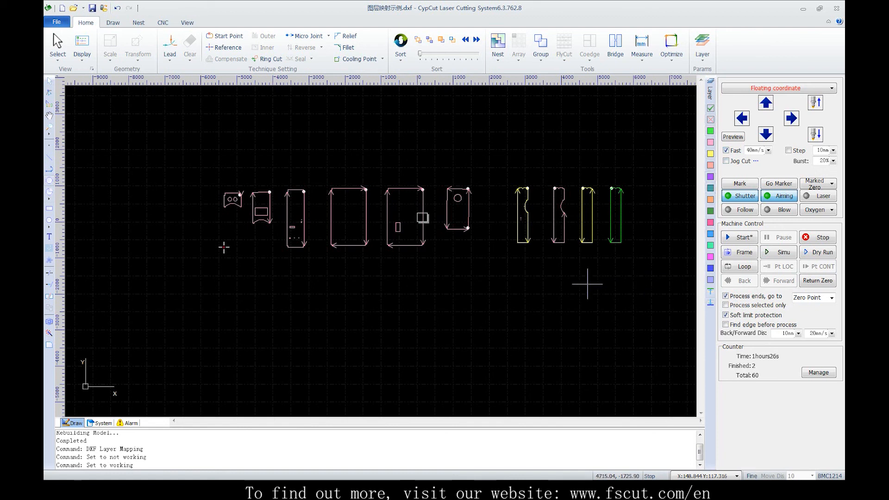
- Assign the two rightmost narrow parts to the process-first layer and the two notched parts beside them to the process-last layer
{"action": "left_click_drag", "start_coordinate": [646, 305], "coordinate": [631, 284]}
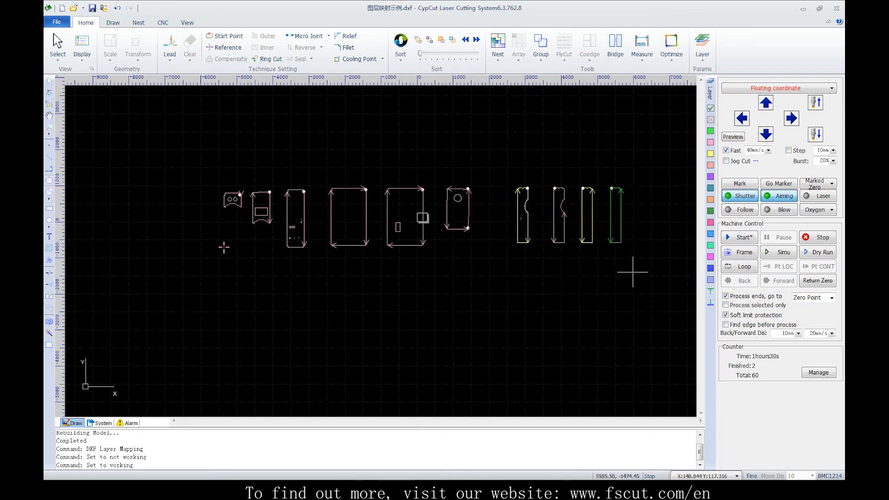
{"action": "left_click_drag", "start_coordinate": [565, 152], "coordinate": [680, 279]}
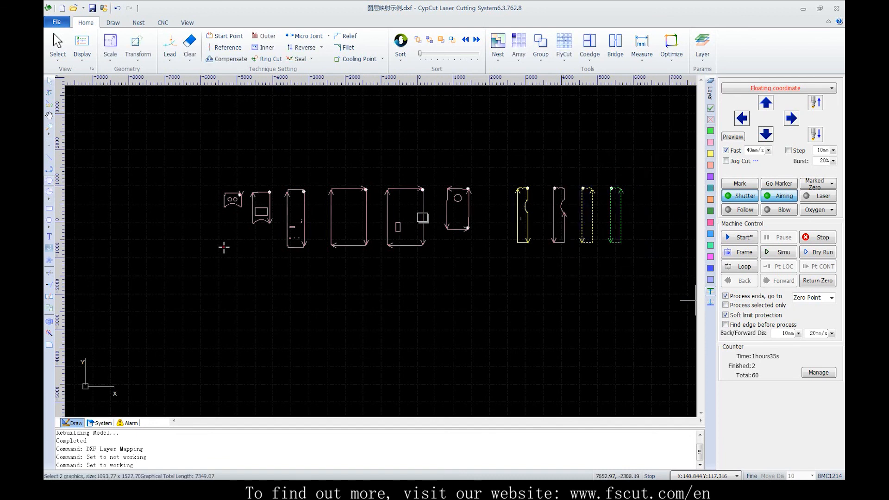
{"action": "left_click", "coordinate": [710, 290]}
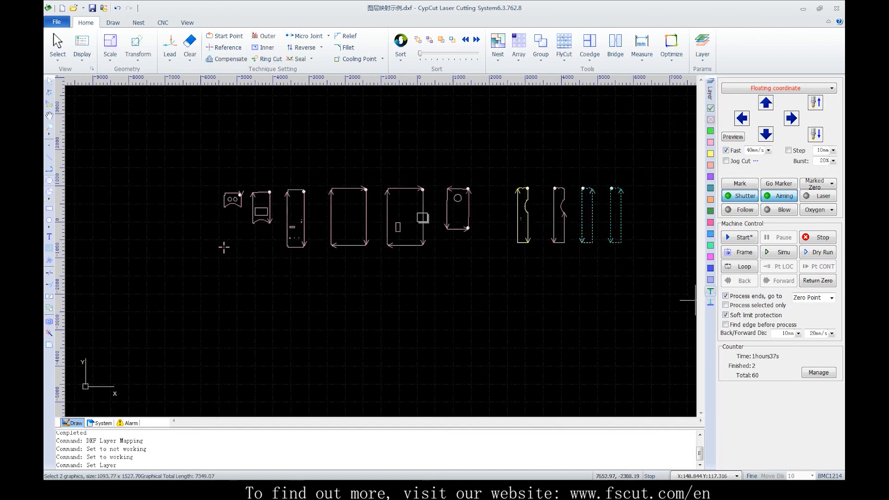
{"action": "left_click", "coordinate": [611, 291]}
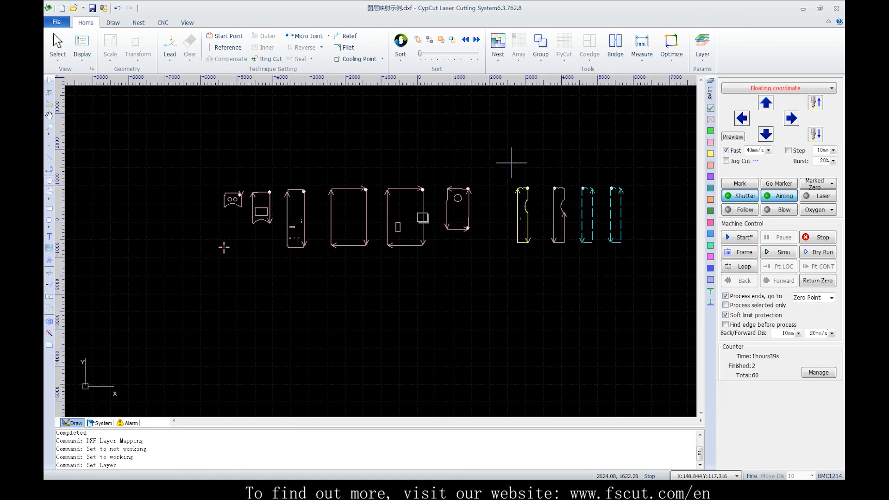
{"action": "left_click_drag", "start_coordinate": [511, 163], "coordinate": [571, 278]}
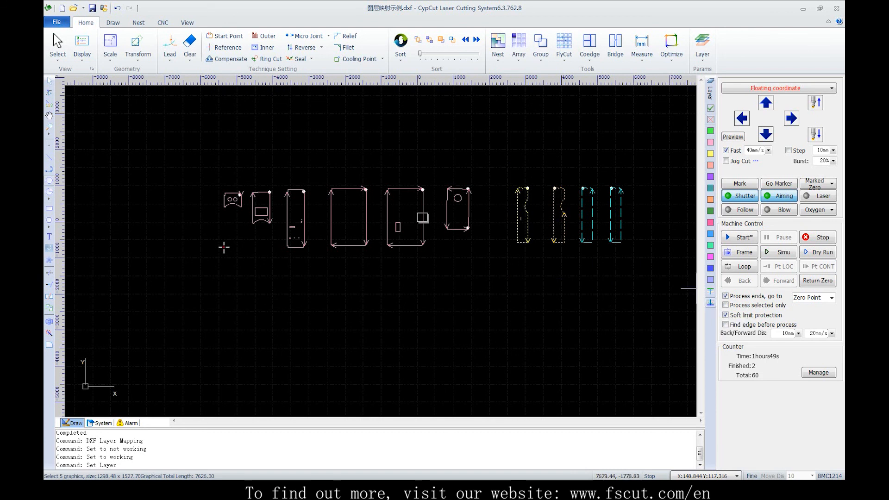
{"action": "left_click", "coordinate": [630, 307]}
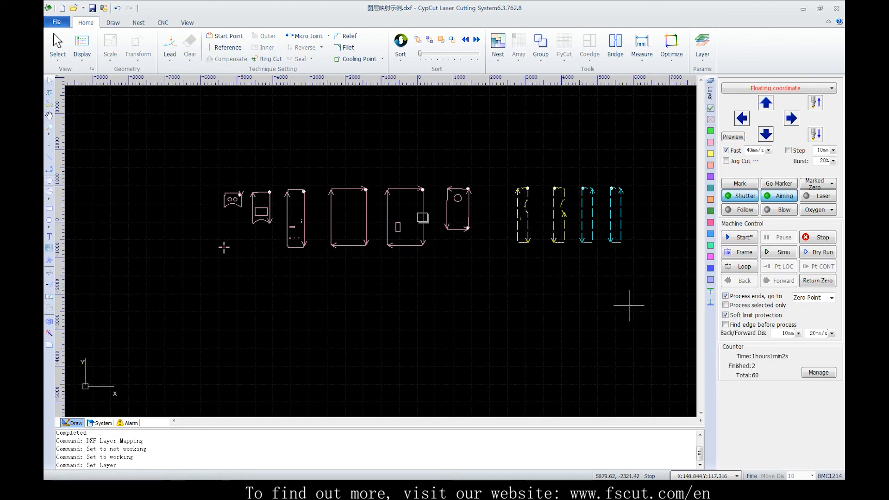